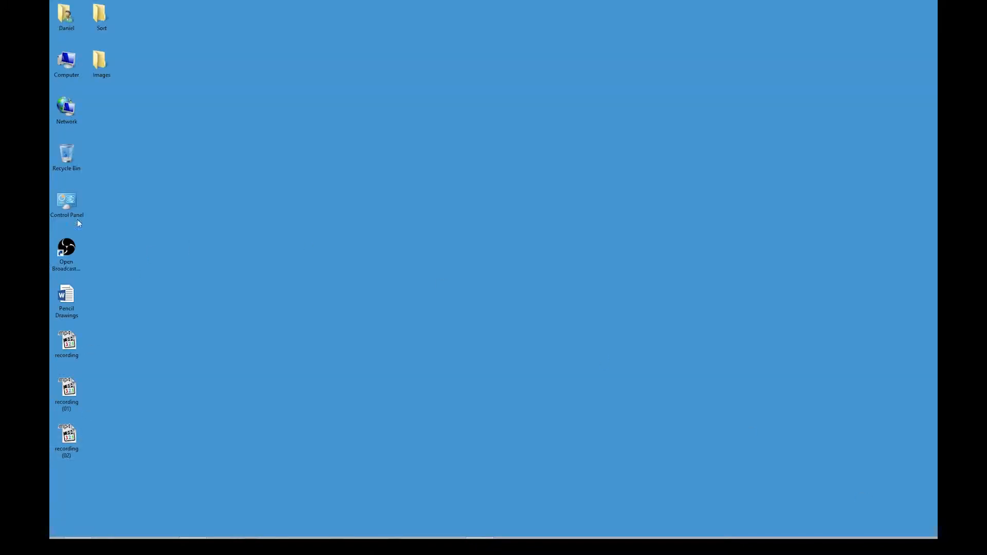
# - Open the Images folder on the desktop and load Bread.jpg from it into Photoshop
pyautogui.doubleClick(100, 61)
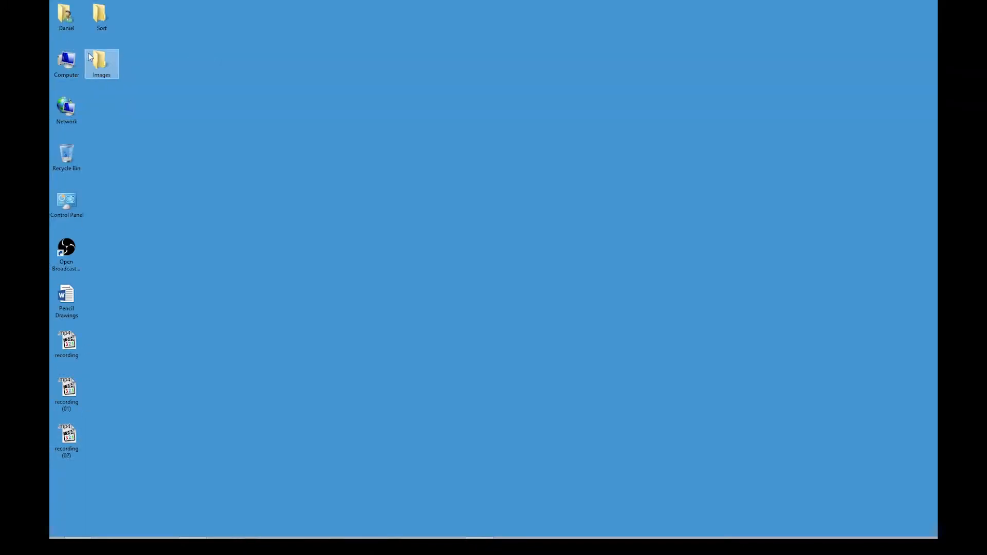
pyautogui.moveTo(428, 214); pyautogui.dragTo(400, 31)
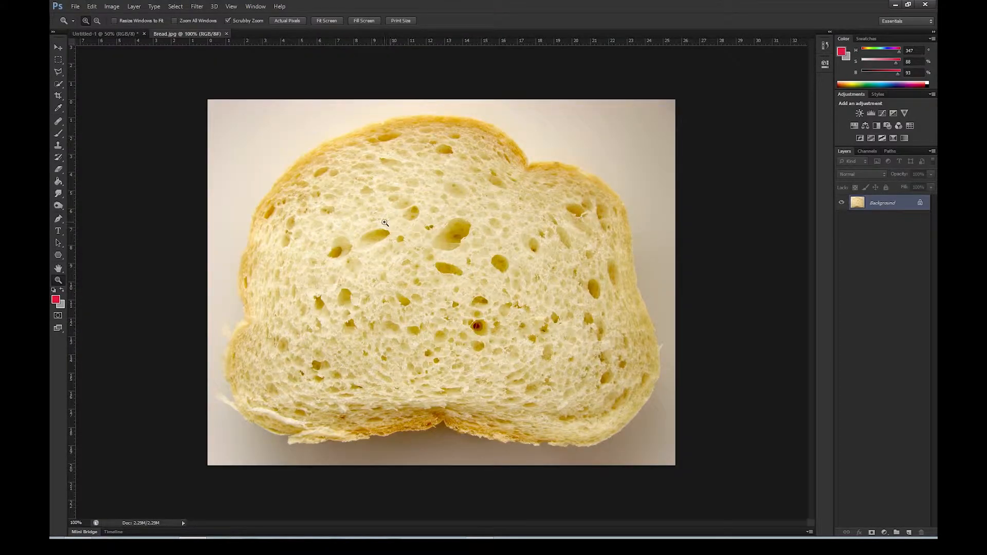
# - Copy the whole bread picture into Untitled-1 and move it to the upper-left part of the canvas
pyautogui.hotkey('ctrl', 'a')
pyautogui.click(116, 34)
pyautogui.hotkey('ctrl', 'v')
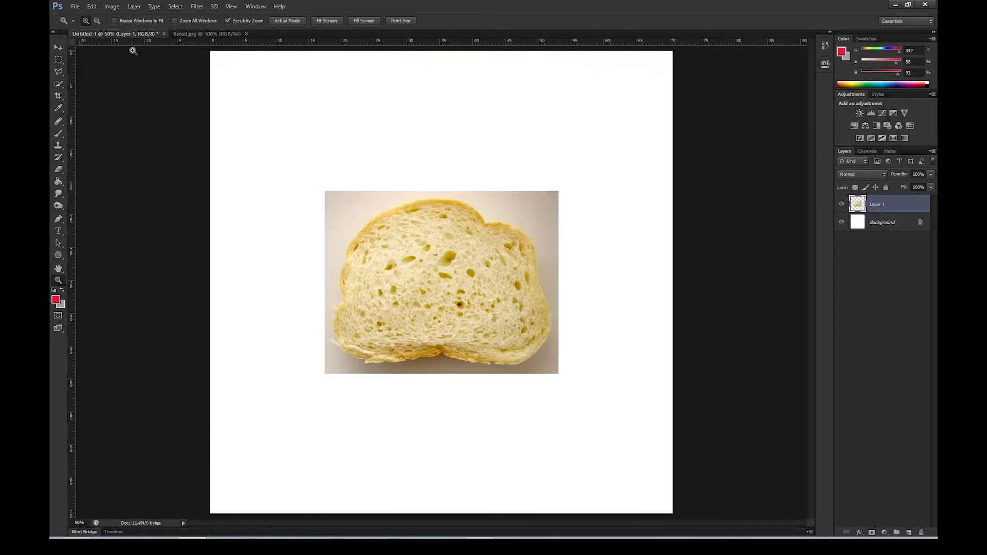
pyautogui.click(58, 47)
pyautogui.moveTo(456, 252); pyautogui.dragTo(417, 191)
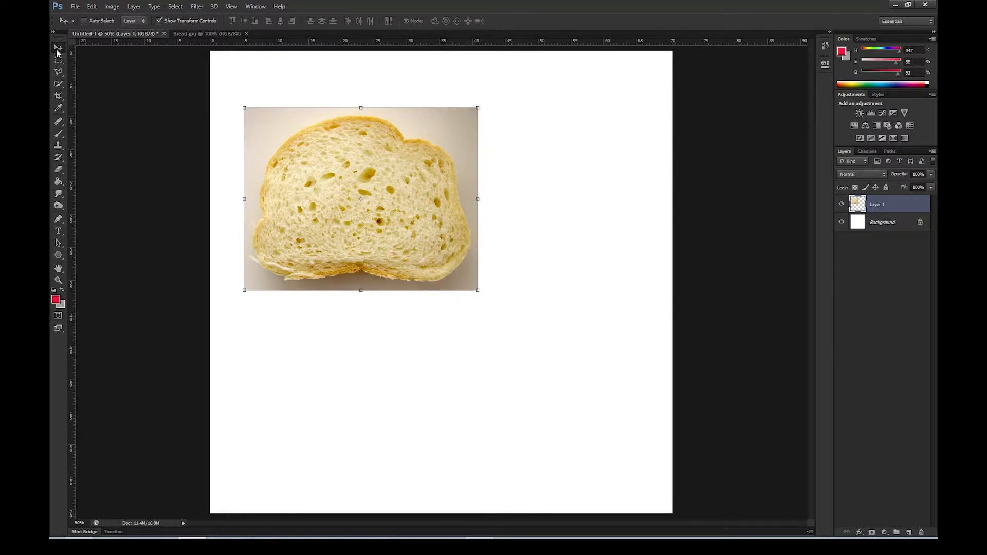
pyautogui.click(255, 6)
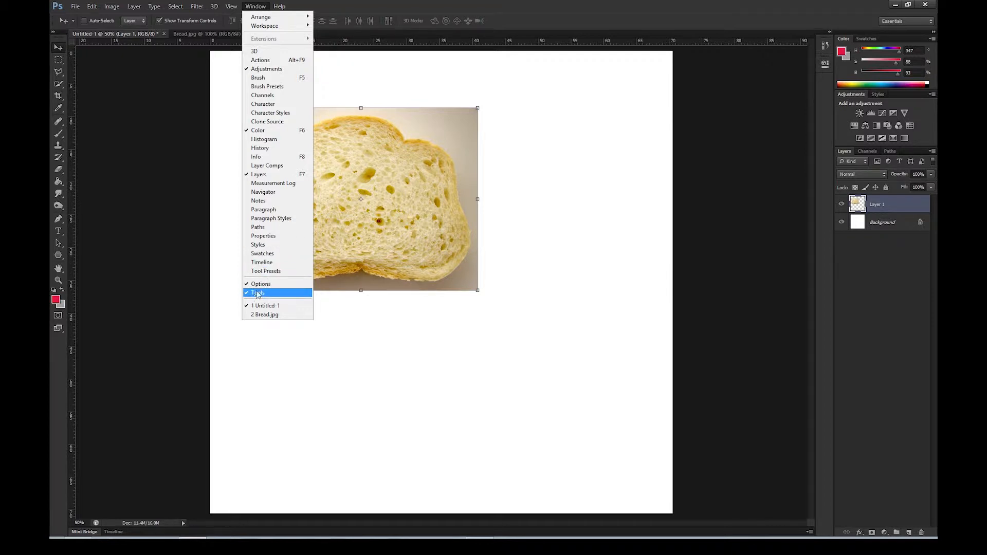
pyautogui.click(256, 7)
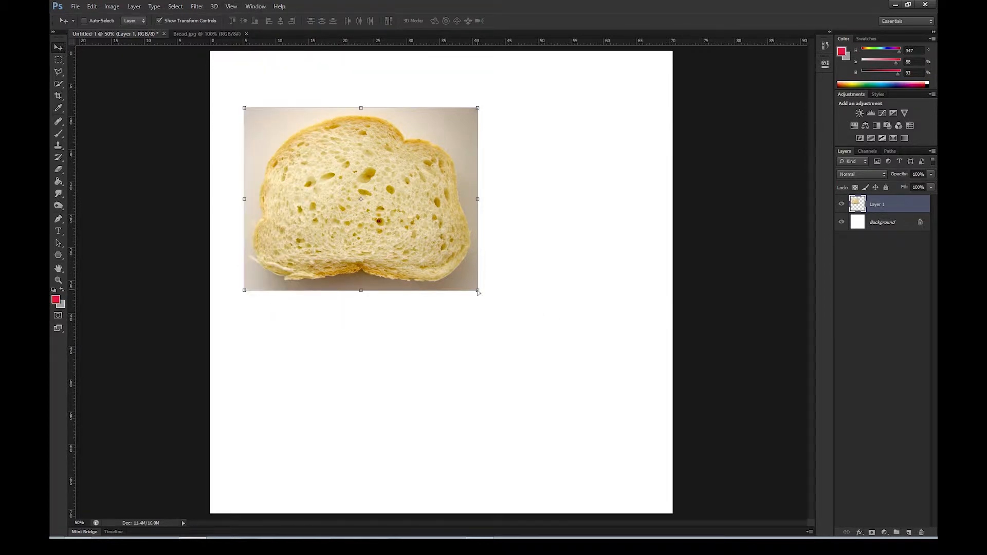
# - Distort the bread by pulling its lower-right corner inward, apply the transform, and move the layer further down the canvas
pyautogui.moveTo(478, 292); pyautogui.dragTo(378, 212)
pyautogui.press('Return')
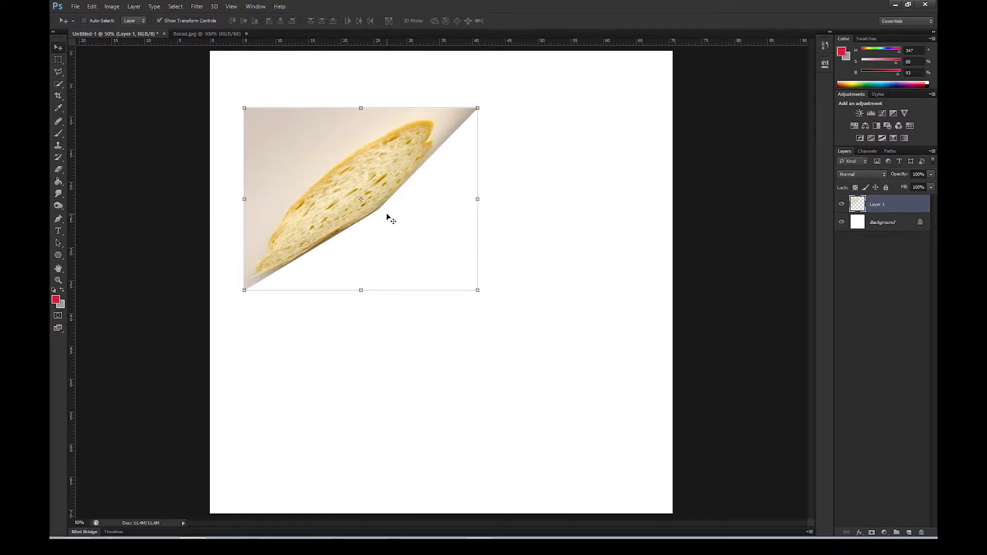
pyautogui.moveTo(376, 162); pyautogui.dragTo(405, 205)
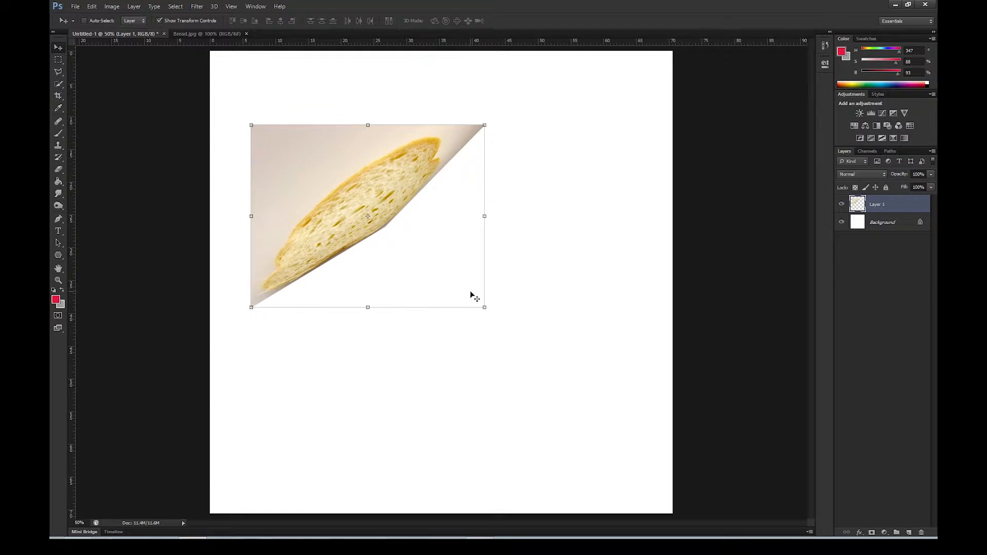
pyautogui.moveTo(390, 180); pyautogui.dragTo(394, 192)
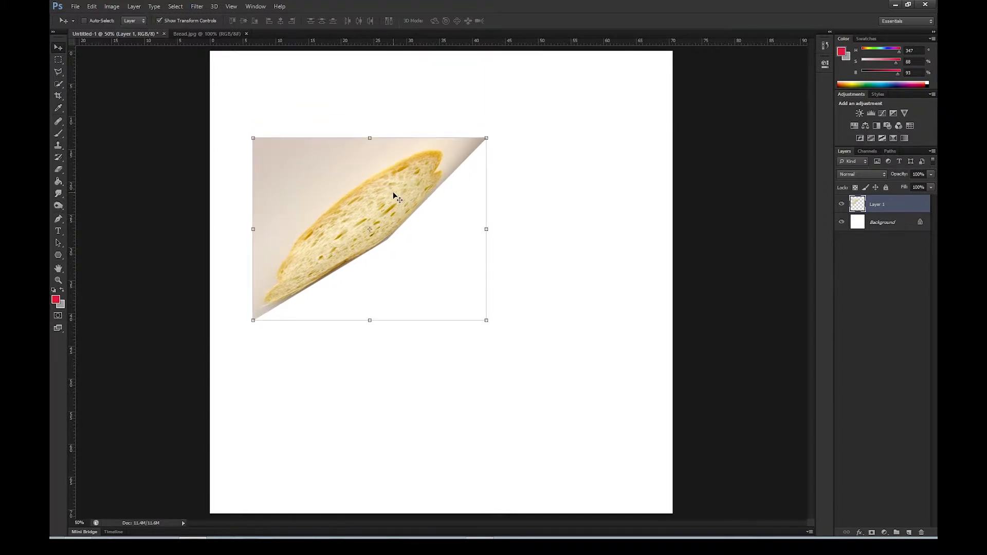
pyautogui.moveTo(406, 199); pyautogui.dragTo(401, 238)
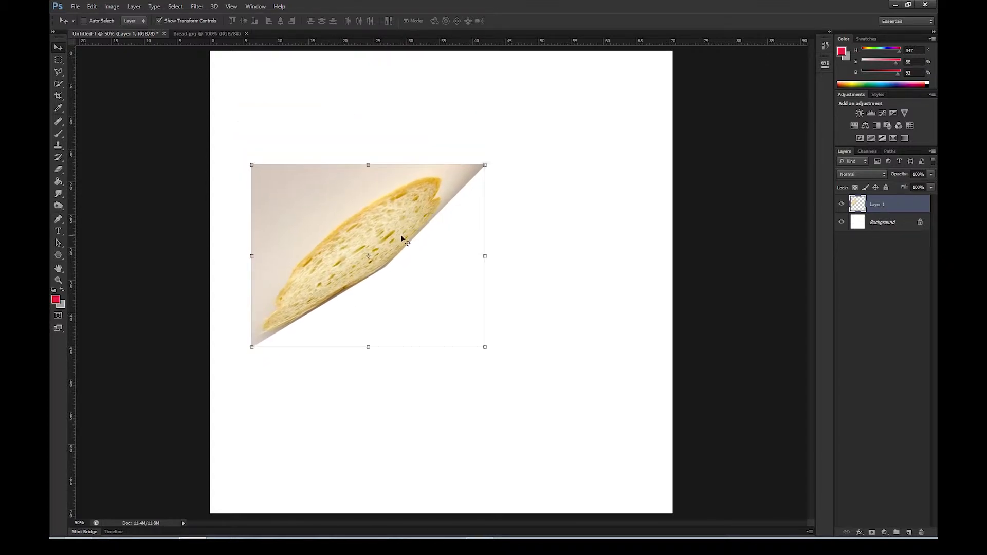
# - Try to restore the bread's original shape by free-transforming its corners outward, and reposition the layer on the canvas
pyautogui.hotkey('ctrl', 't')
pyautogui.moveTo(485, 349); pyautogui.dragTo(766, 436)
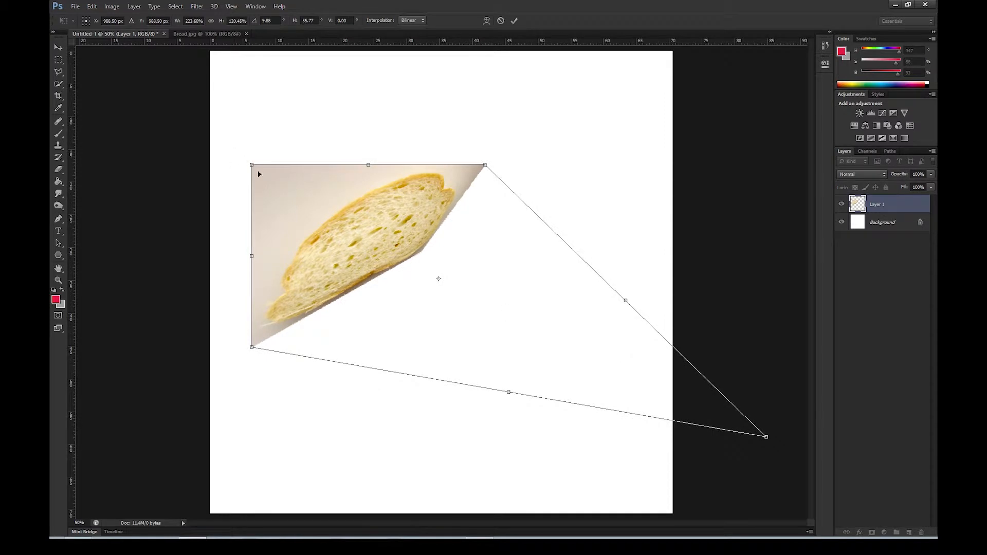
pyautogui.moveTo(252, 166); pyautogui.dragTo(224, 119)
pyautogui.moveTo(346, 183); pyautogui.dragTo(386, 211)
pyautogui.moveTo(807, 465); pyautogui.dragTo(865, 518)
pyautogui.moveTo(293, 376)
pyautogui.mouseDown()
pyautogui.moveTo(282, 333)
pyautogui.moveTo(300, 375)
pyautogui.moveTo(293, 370)
pyautogui.mouseUp()
pyautogui.press('Return')
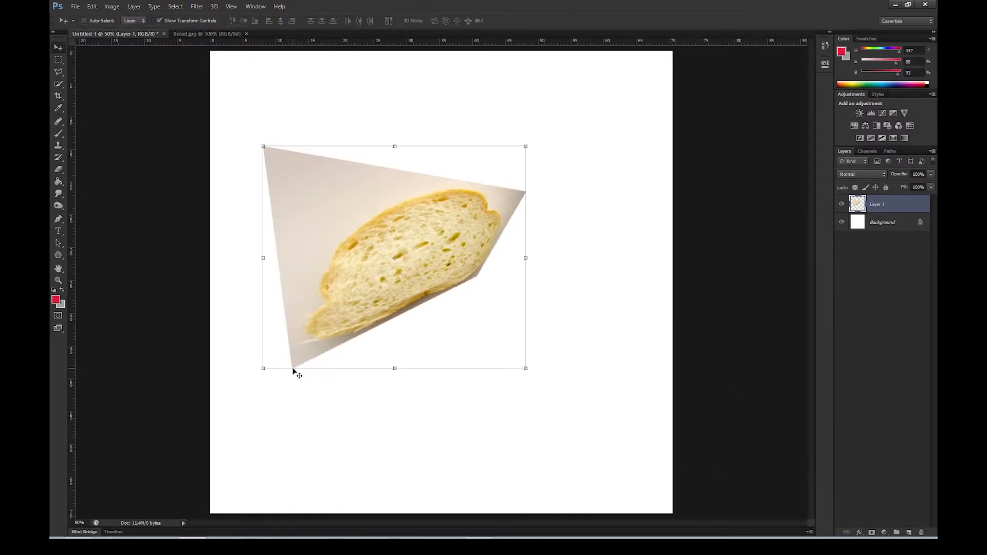
pyautogui.moveTo(452, 291); pyautogui.dragTo(425, 260)
pyautogui.hotkey('ctrl', 't')
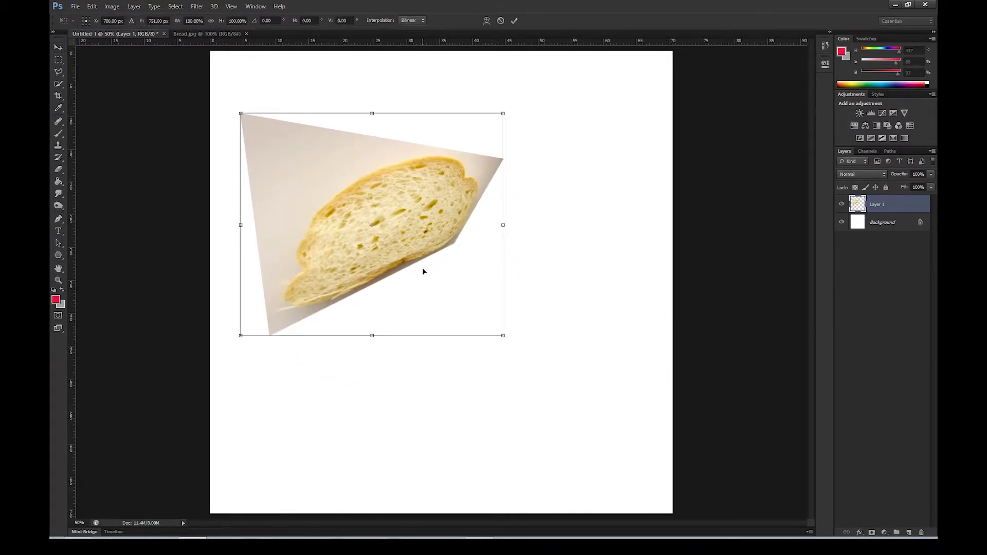
# - Undo all the distortions and moves back to the undistorted bread picture
pyautogui.hotkey('ctrl', 'alt', 'z')
pyautogui.hotkey('ctrl', 'alt', 'z')
pyautogui.hotkey('ctrl', 'alt', 'z')
pyautogui.hotkey('ctrl', 'alt', 'z')
pyautogui.hotkey('ctrl', 'alt', 'z')
pyautogui.hotkey('ctrl', 'alt', 'z')
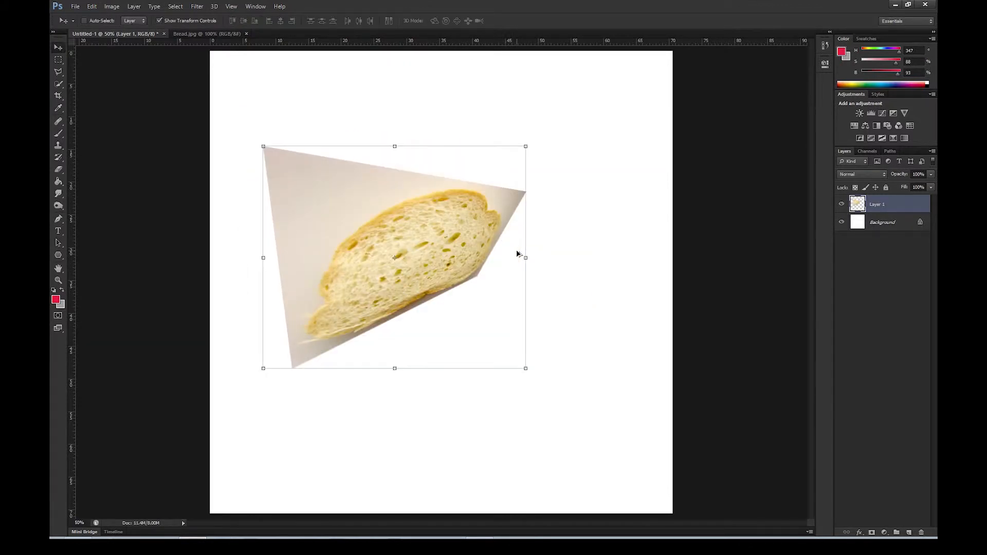
pyautogui.hotkey('ctrl', 'alt', 'z')
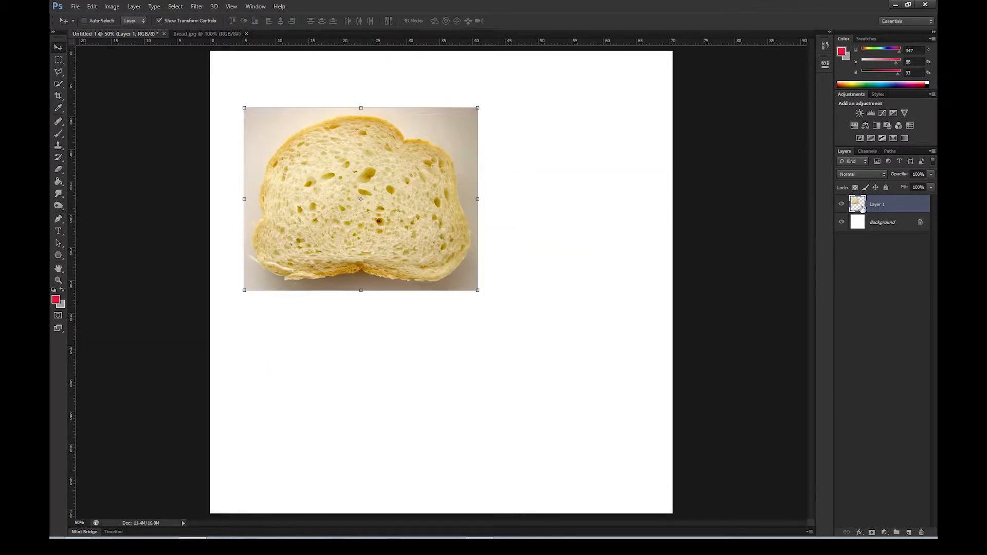
# - Convert Layer 1 to a smart object and move it slightly down and right on the canvas
pyautogui.rightClick(881, 204)
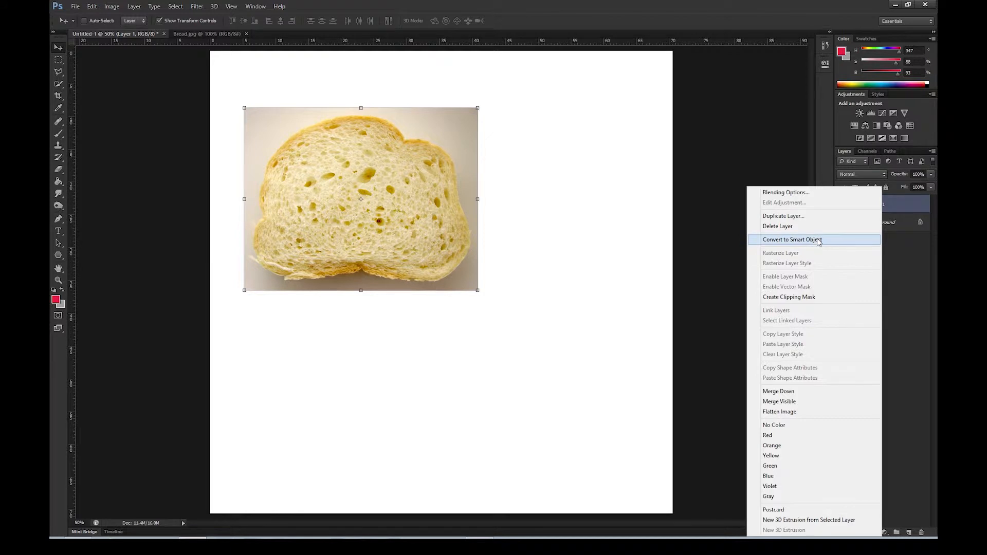
pyautogui.click(818, 241)
pyautogui.moveTo(449, 148); pyautogui.dragTo(478, 177)
pyautogui.moveTo(470, 227)
pyautogui.mouseDown()
pyautogui.moveTo(522, 207)
pyautogui.moveTo(466, 212)
pyautogui.mouseUp()
# - Distort the smart object with Free Transform by pulling its lower-right corner inward, and apply the transform
pyautogui.hotkey('ctrl', 't')
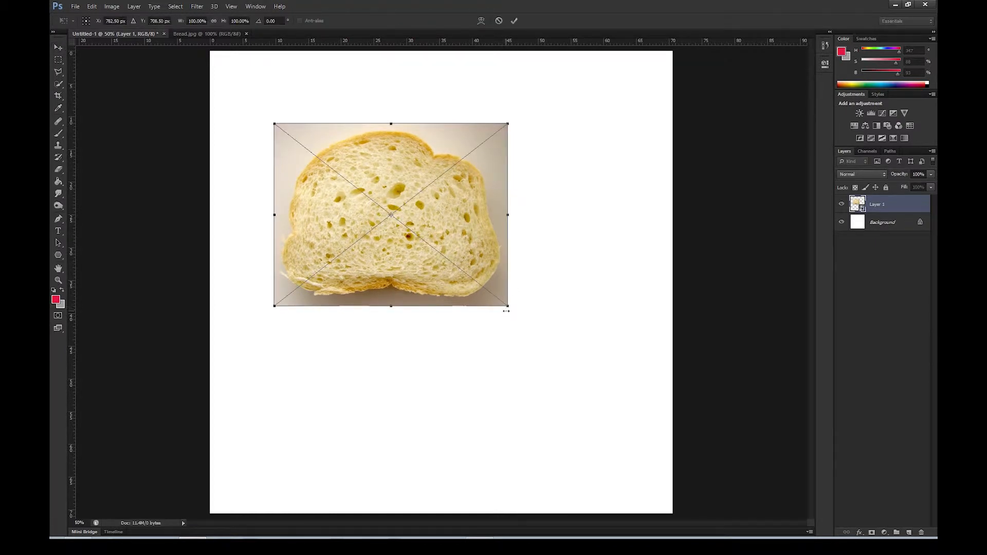
pyautogui.moveTo(507, 307); pyautogui.dragTo(412, 191)
pyautogui.press('Return')
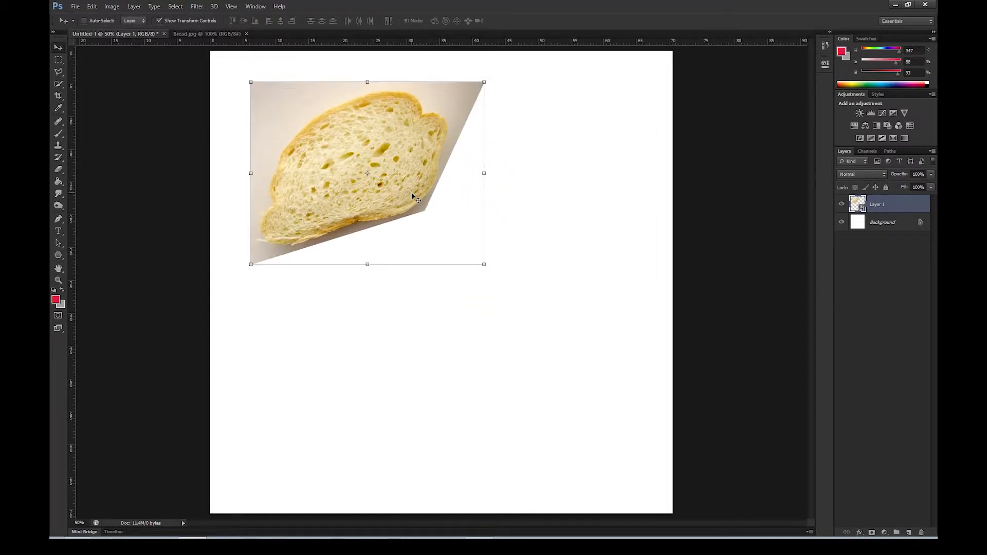
# - Move the distorted smart object down and pull its lower-right corner back outward to restore the rectangular shape
pyautogui.moveTo(412, 196); pyautogui.dragTo(430, 262)
pyautogui.hotkey('ctrl', 't')
pyautogui.moveTo(443, 280); pyautogui.dragTo(454, 334)
pyautogui.press('Return')
pyautogui.hotkey('ctrl', 't')
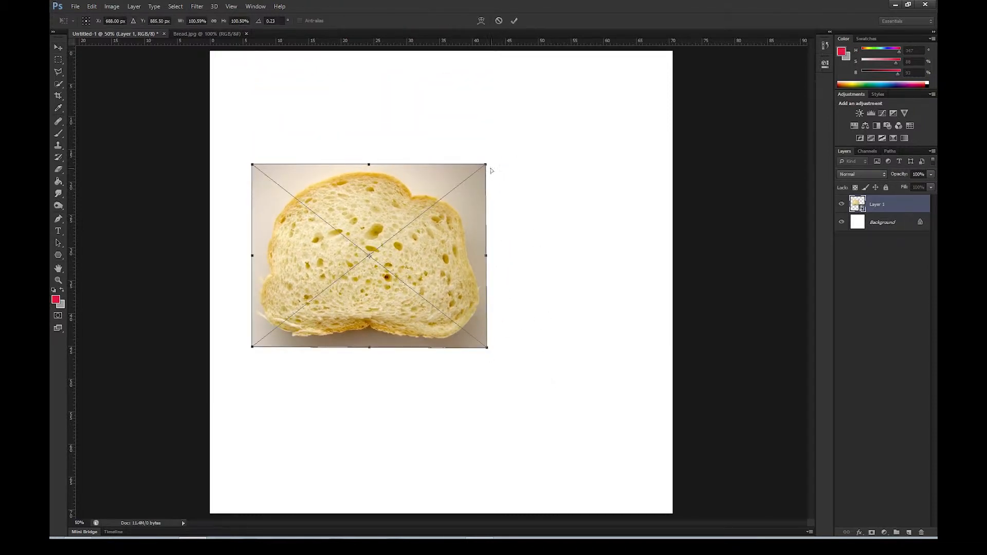
pyautogui.moveTo(486, 165); pyautogui.dragTo(396, 189)
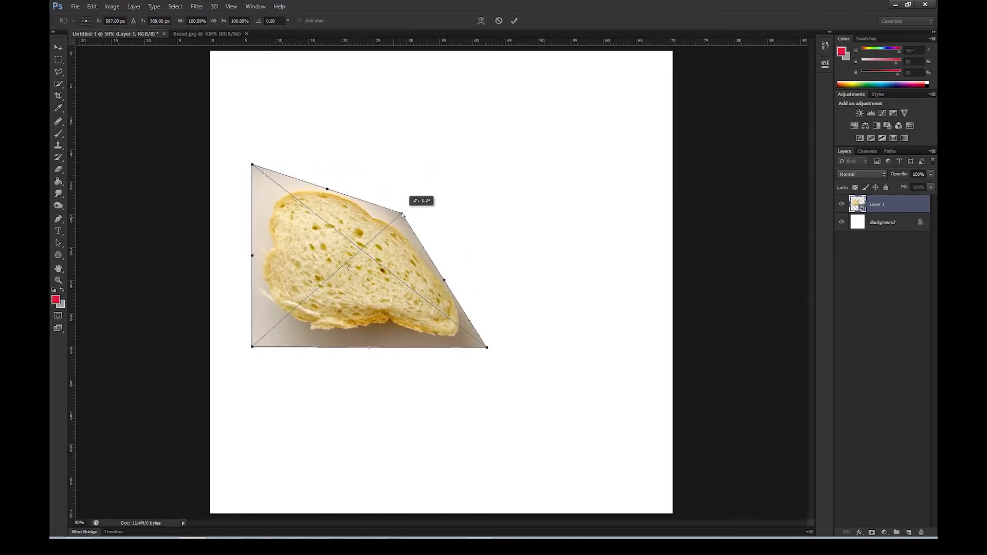
pyautogui.press('Escape')
# - Warp the smart object by curving its upper edge downward and its lower edge upward, and apply the warp
pyautogui.click(91, 6)
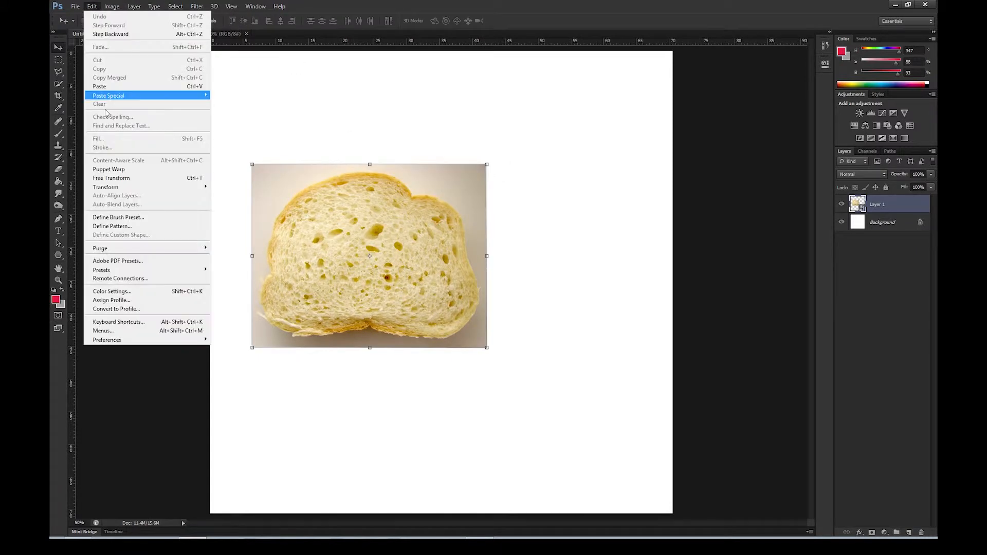
pyautogui.moveTo(119, 190)
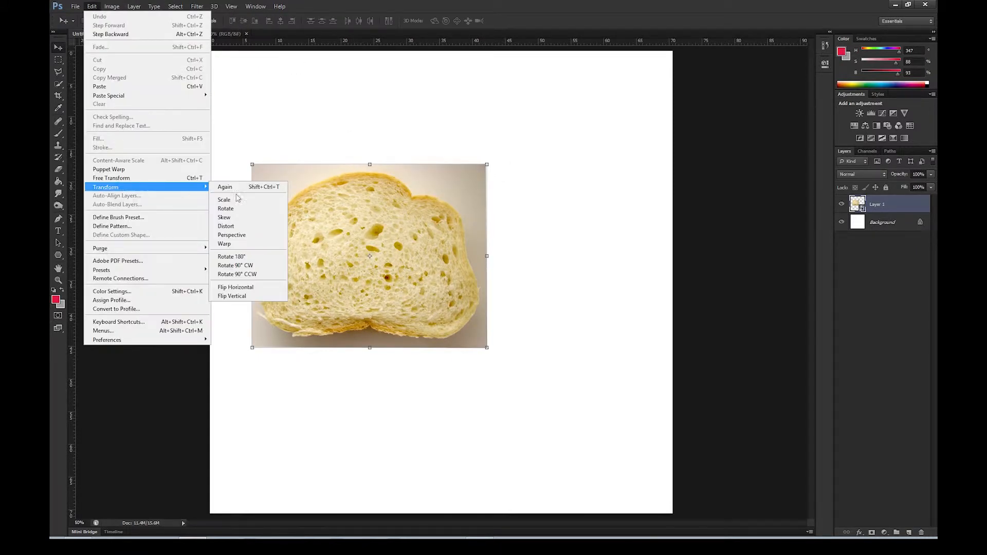
pyautogui.click(242, 244)
pyautogui.moveTo(407, 165); pyautogui.dragTo(369, 267)
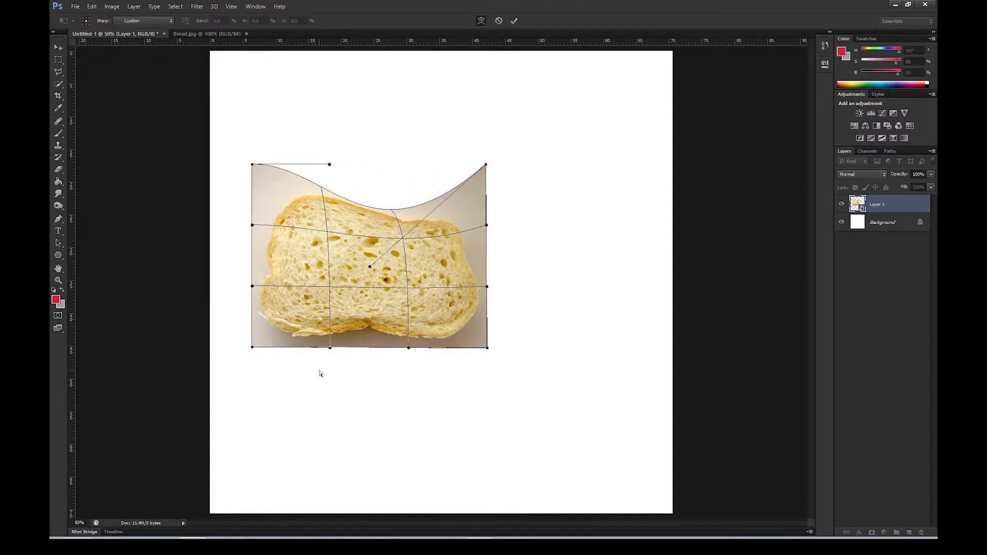
pyautogui.moveTo(329, 349); pyautogui.dragTo(439, 211)
pyautogui.press('Return')
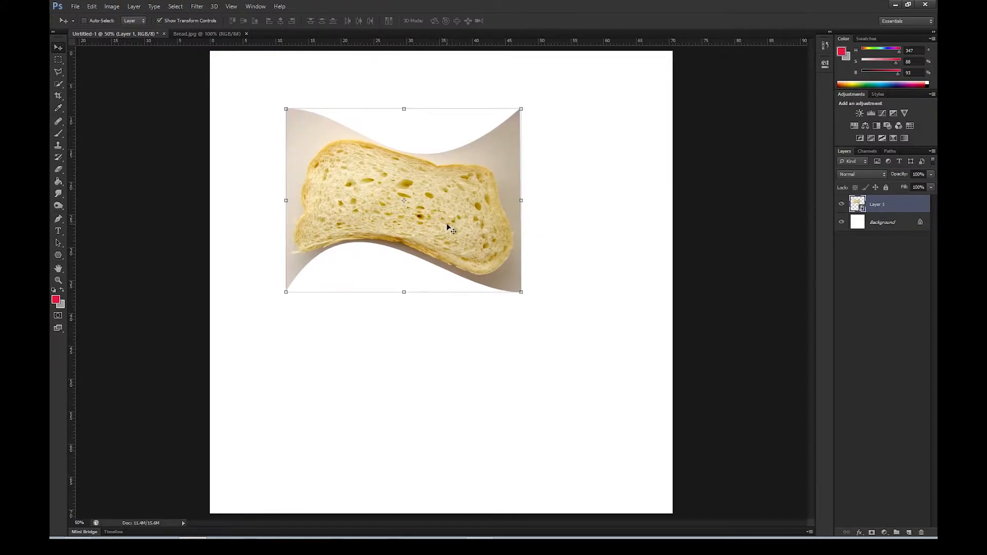
# - Open Layer 1's smart object contents and compare the original bread picture with the warped version in Untitled-1
pyautogui.doubleClick(855, 204)
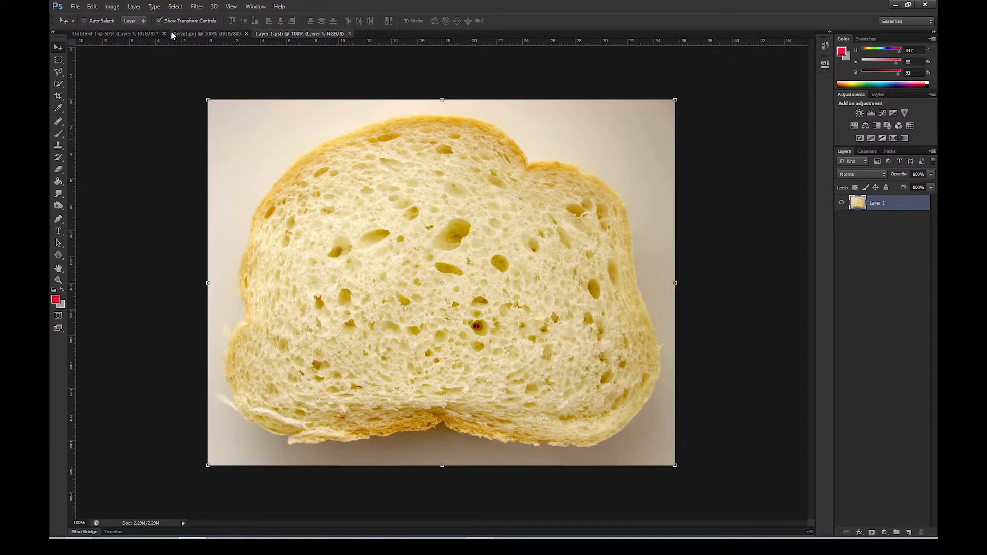
pyautogui.click(136, 33)
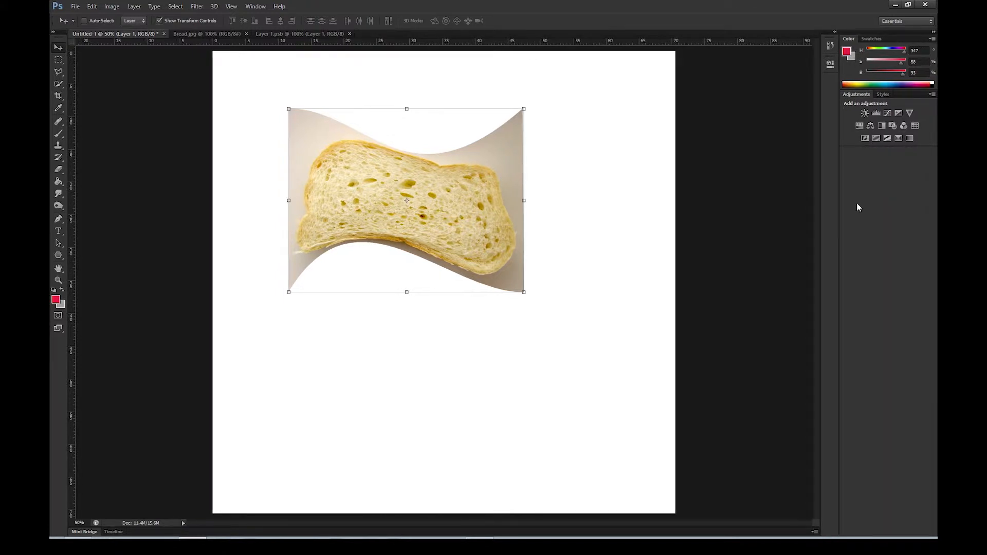
pyautogui.click(255, 6)
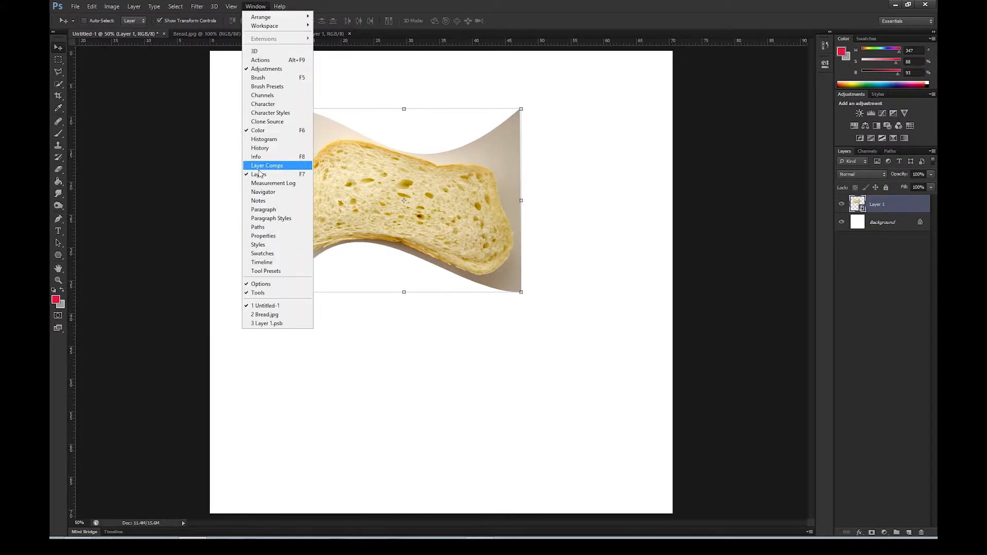
pyautogui.click(254, 6)
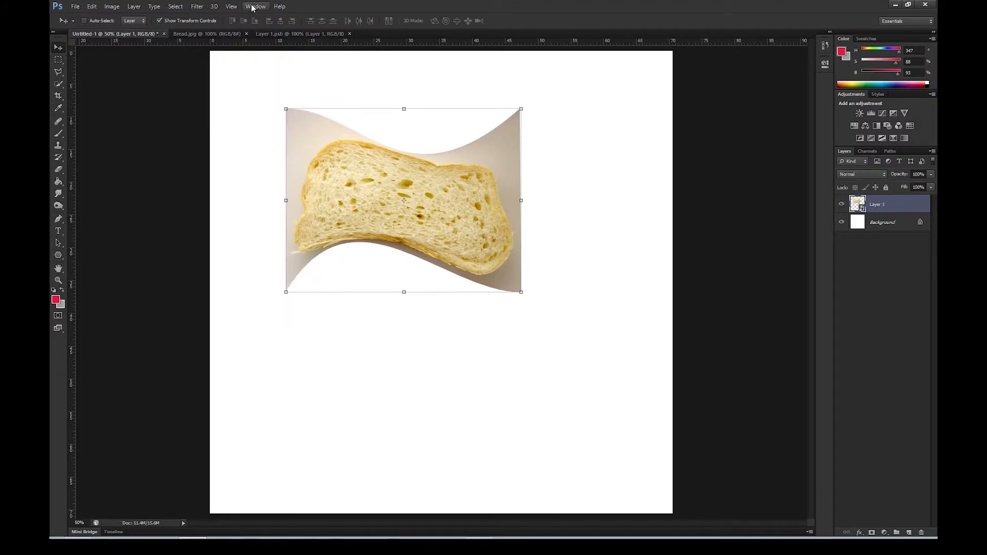
pyautogui.doubleClick(858, 203)
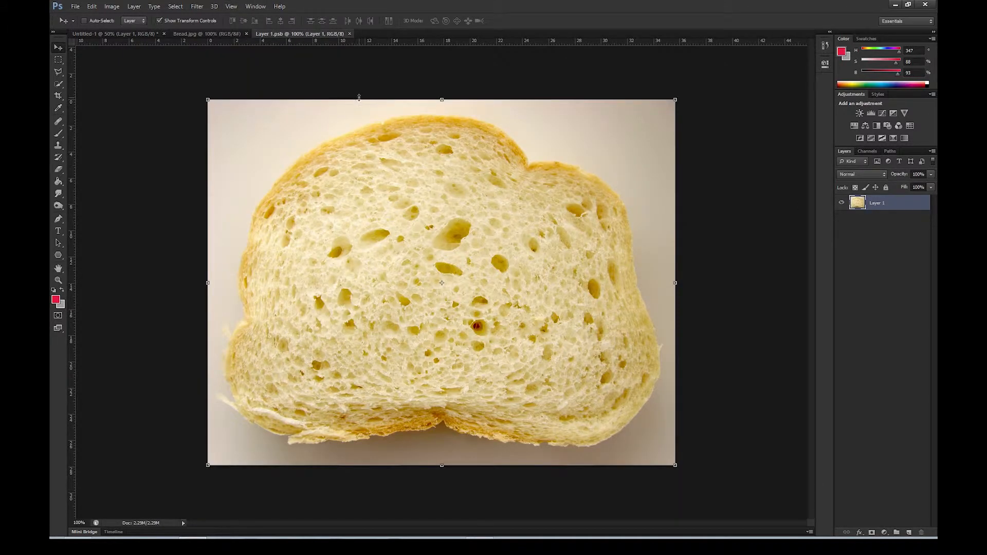
pyautogui.click(113, 34)
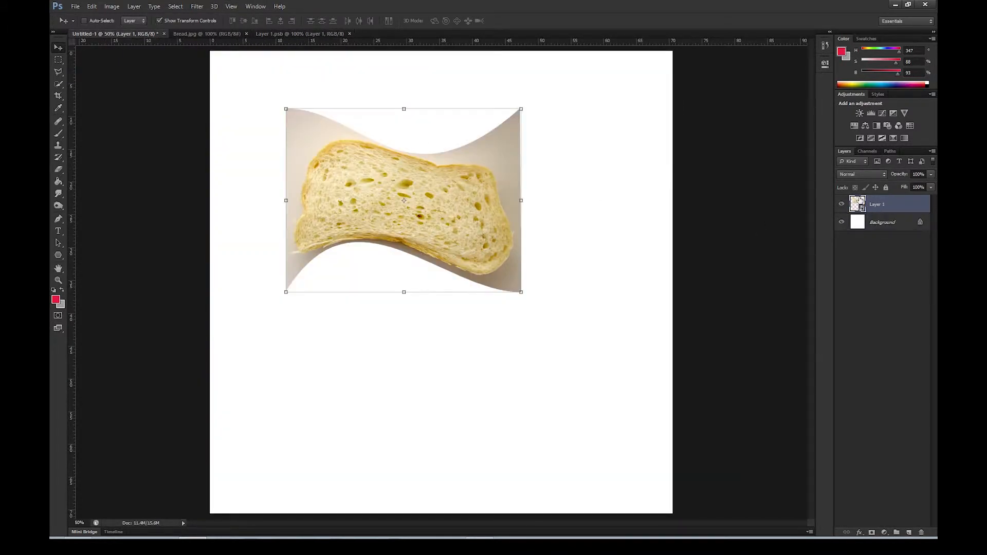
pyautogui.click(307, 35)
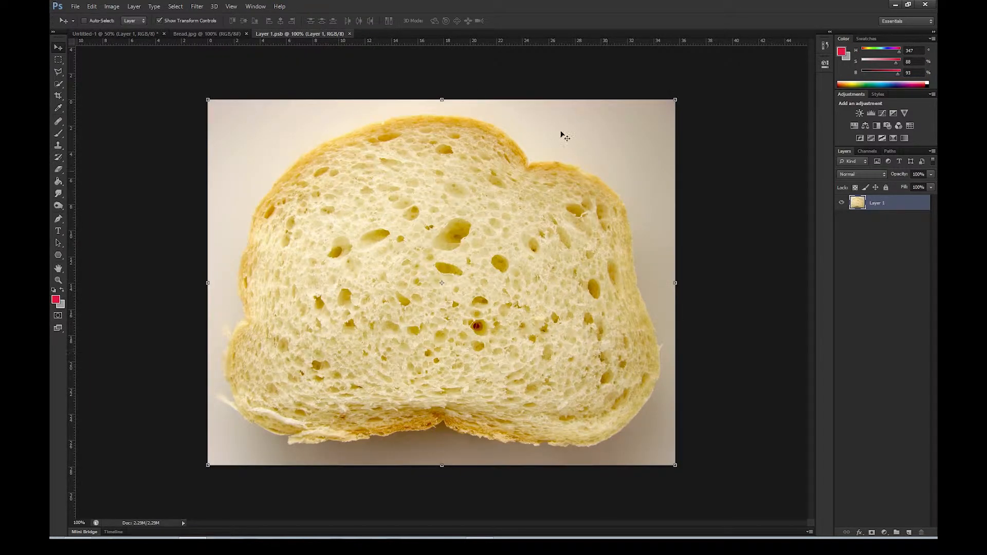
# - Paint freehand red loops across the bread with the Brush tool in Layer 1.psb and save the contents
pyautogui.click(58, 133)
pyautogui.moveTo(433, 310)
pyautogui.mouseDown()
pyautogui.moveTo(314, 216)
pyautogui.moveTo(547, 334)
pyautogui.mouseUp()
pyautogui.moveTo(481, 257); pyautogui.dragTo(463, 287)
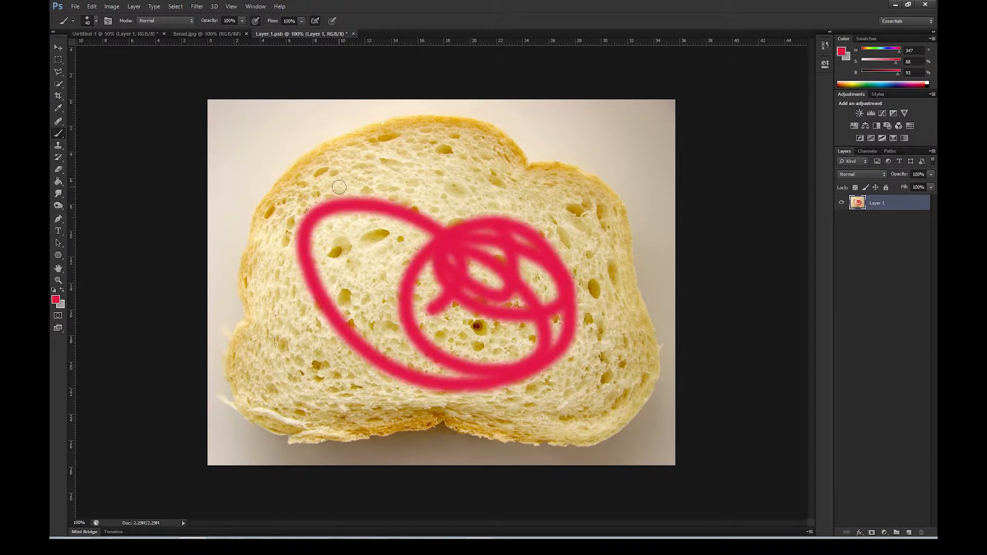
pyautogui.hotkey('ctrl', 's')
# - Return to Untitled-1 and move the updated warped bread down to the middle of the canvas
pyautogui.click(122, 33)
pyautogui.click(57, 48)
pyautogui.moveTo(461, 212); pyautogui.dragTo(503, 349)
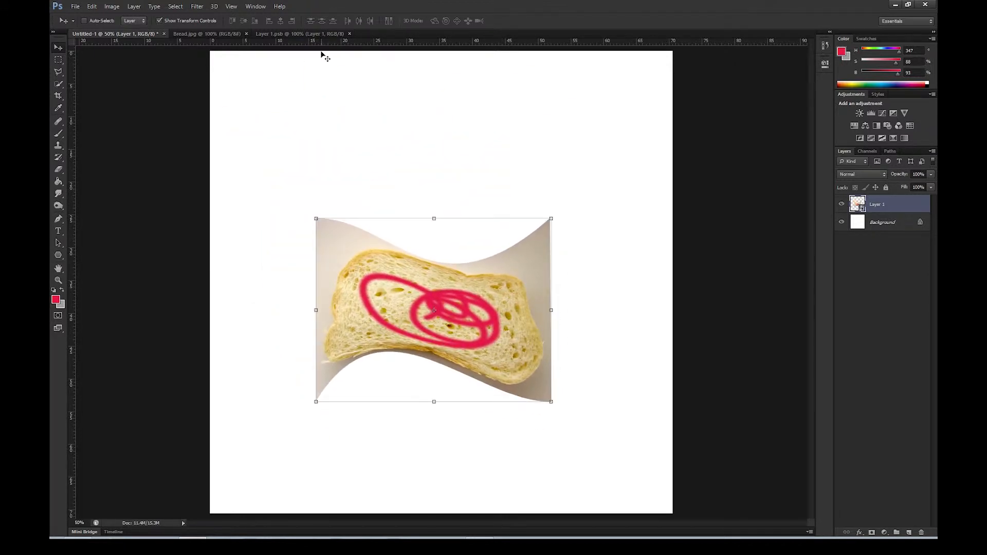
# - Undo the red brush painting in the smart object contents, Layer 1.psb
pyautogui.click(300, 34)
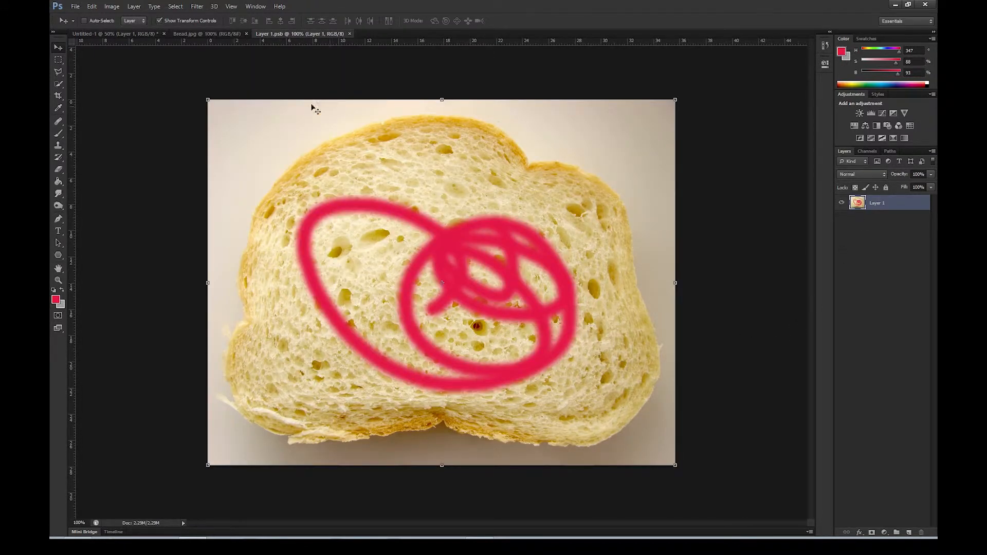
pyautogui.hotkey('ctrl', 'z')
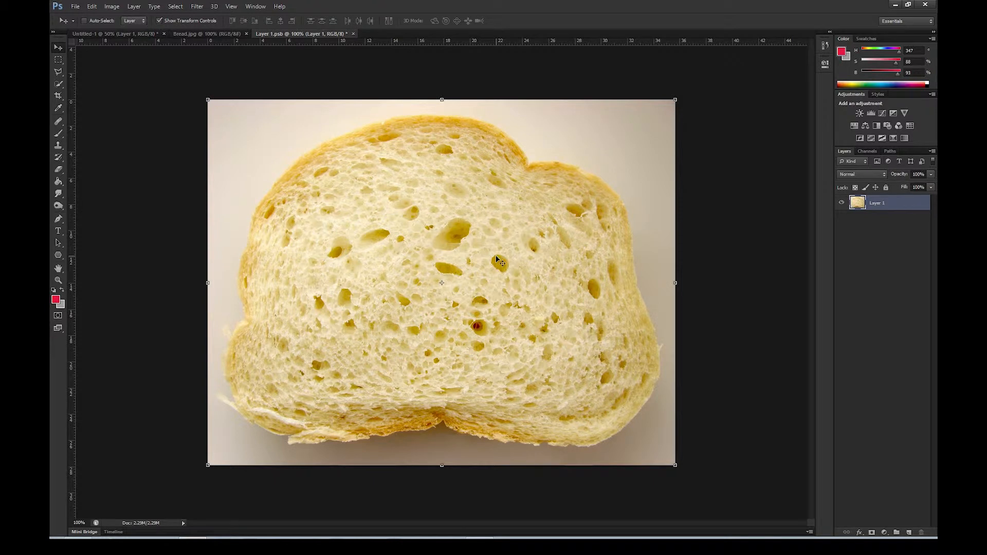
# - Trace the bread with the Pen tool in Layer 1.psb, mask out its background, save the contents and return to Untitled-1
pyautogui.click(58, 219)
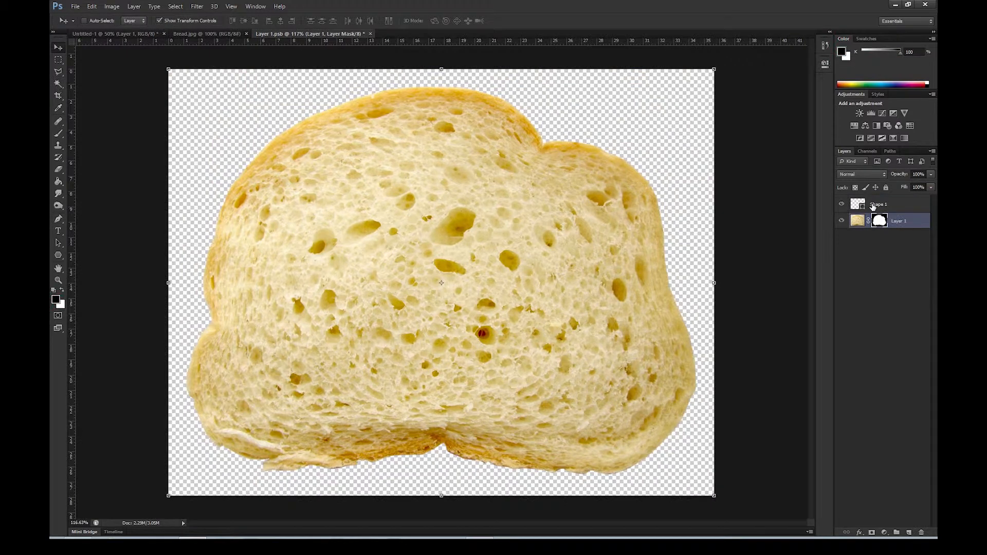
pyautogui.hotkey('ctrl', 's')
pyautogui.click(92, 33)
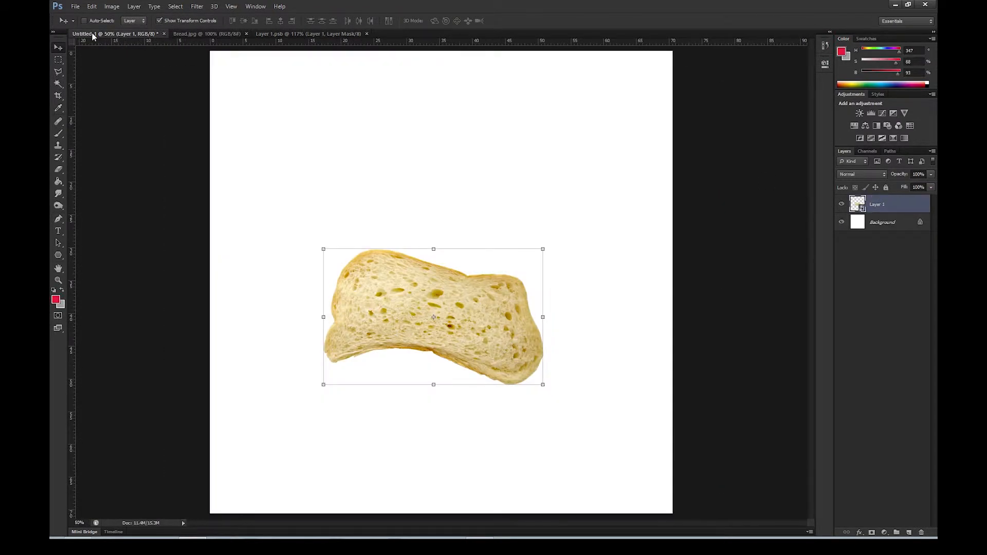
# - Try moving the masked warped bread up and back in Untitled-1 and compare it with its contents in Layer 1.psb
pyautogui.moveTo(497, 366); pyautogui.dragTo(431, 206)
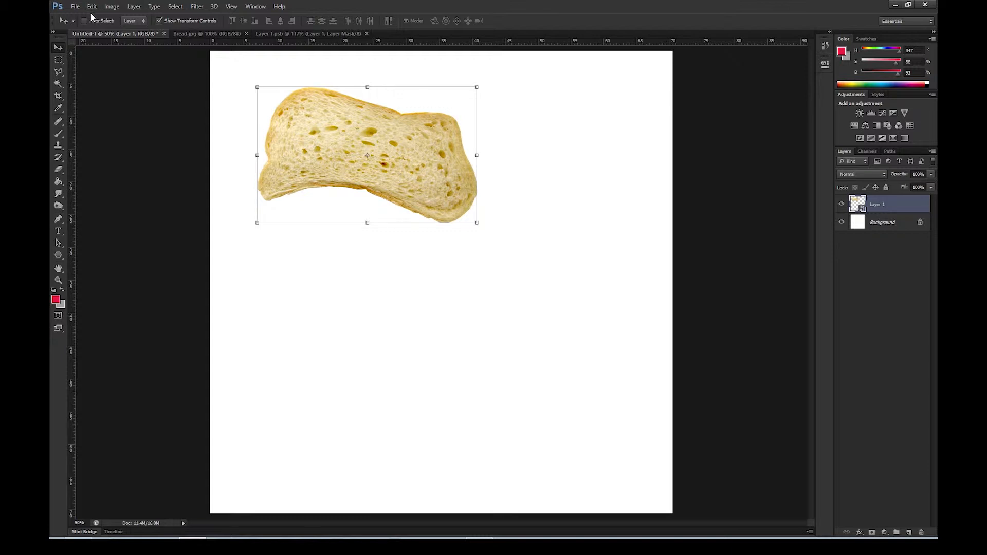
pyautogui.moveTo(297, 151); pyautogui.dragTo(363, 313)
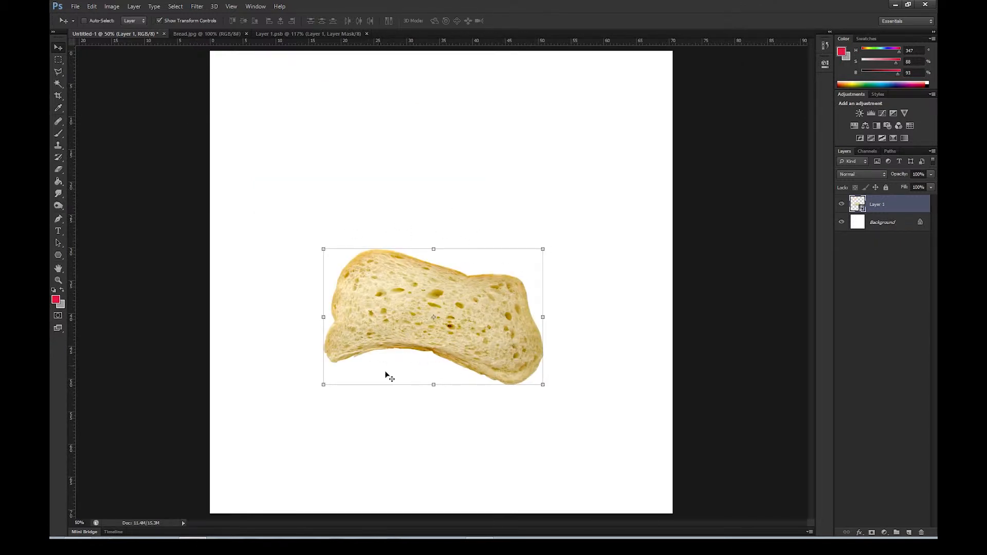
pyautogui.click(300, 33)
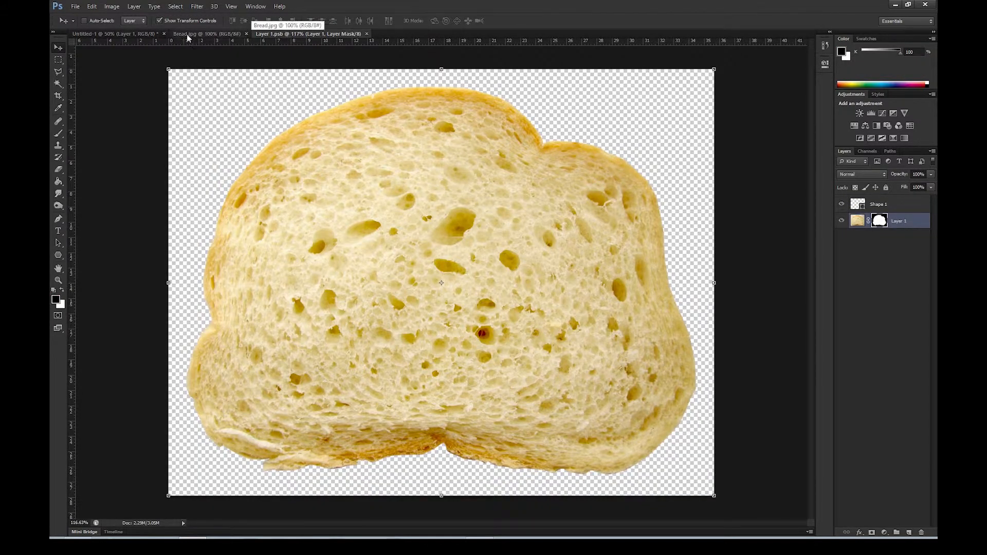
pyautogui.click(135, 34)
pyautogui.click(325, 35)
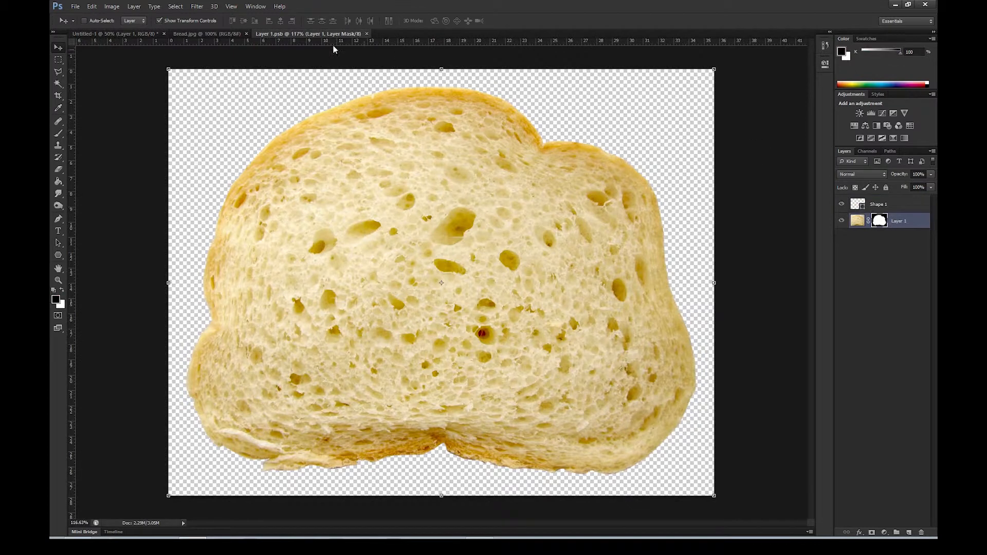
# - Float the Layer 1.psb window, copy its Shape 1 and masked Layer 1 layers into Untitled-1, and minimize the window
pyautogui.moveTo(272, 32); pyautogui.dragTo(495, 208)
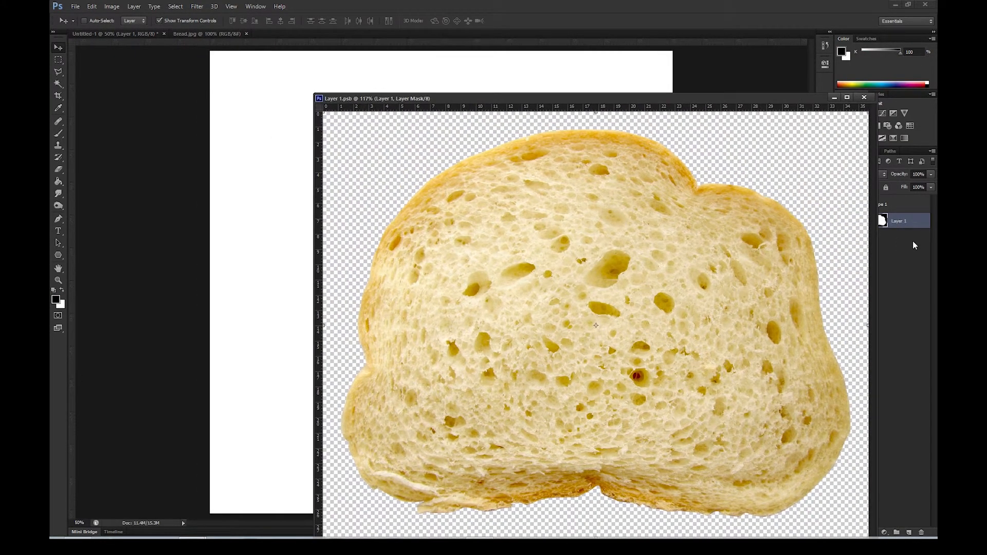
pyautogui.moveTo(780, 109); pyautogui.dragTo(717, 136)
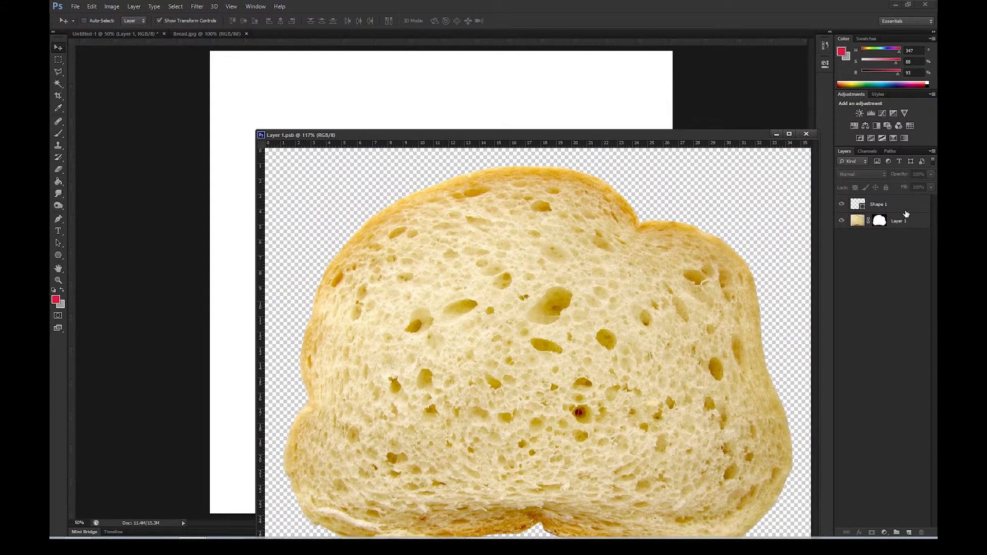
pyautogui.click(902, 209)
pyautogui.keyDown('shift'); pyautogui.click(903, 225); pyautogui.keyUp('shift')
pyautogui.moveTo(877, 206); pyautogui.dragTo(446, 139)
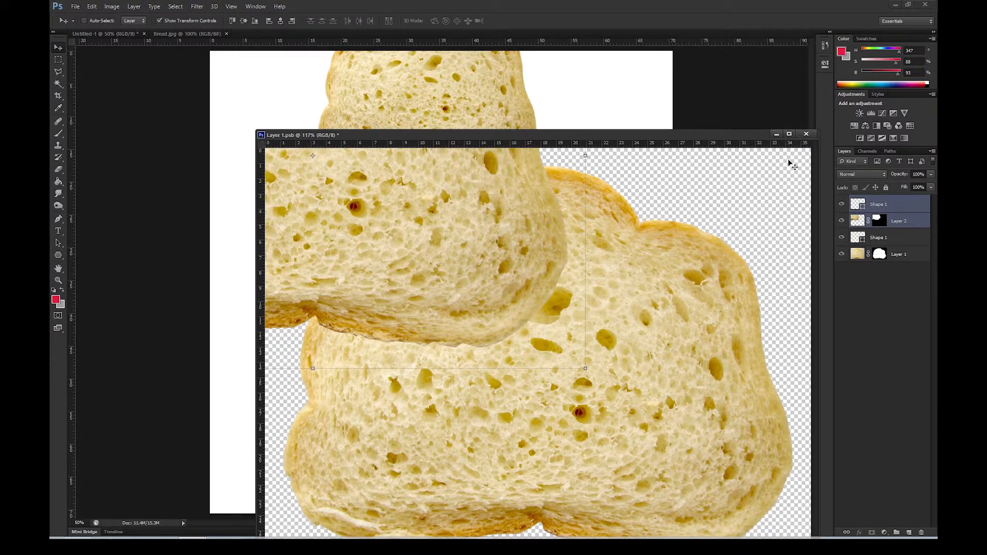
pyautogui.hotkey('ctrl', 'z')
pyautogui.click(776, 133)
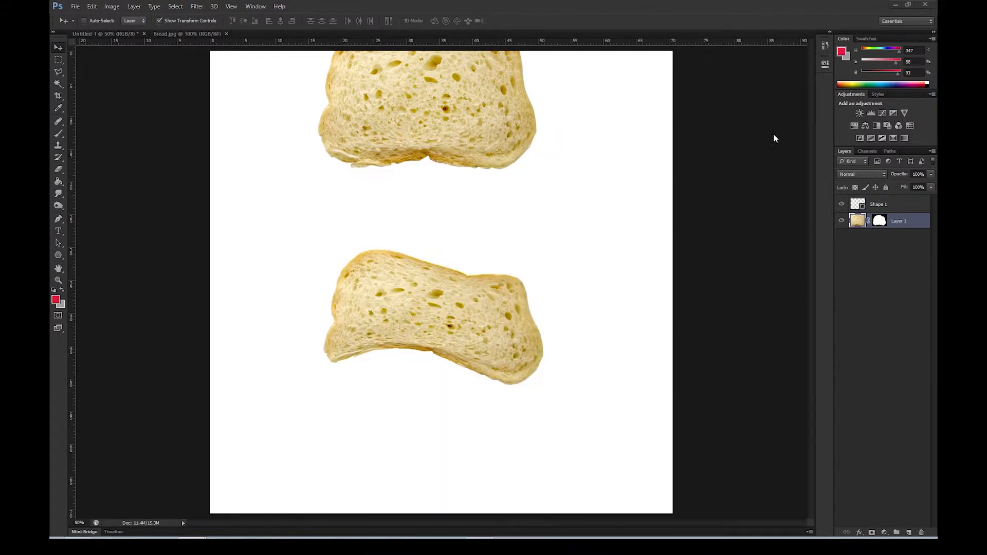
# - Convert the copied bread layers, Shape 1 and Layer 2, to one smart object and place it above the warped bread
pyautogui.moveTo(445, 92); pyautogui.dragTo(423, 215)
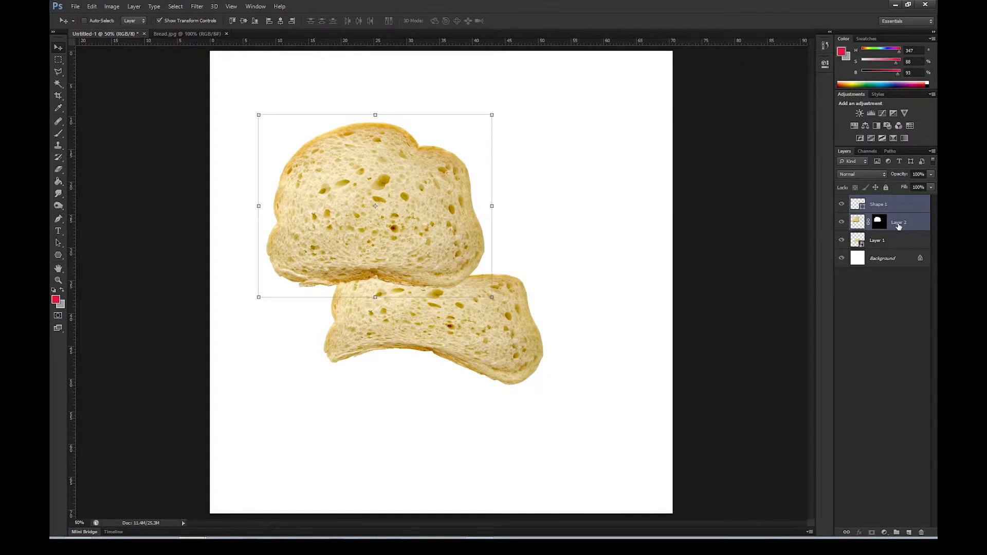
pyautogui.rightClick(892, 205)
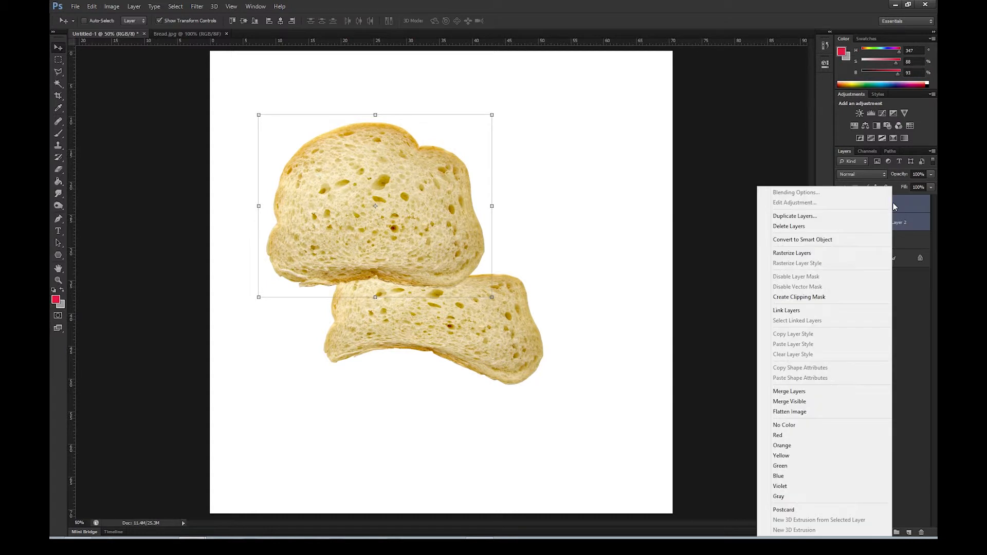
pyautogui.click(831, 236)
pyautogui.moveTo(456, 236); pyautogui.dragTo(433, 195)
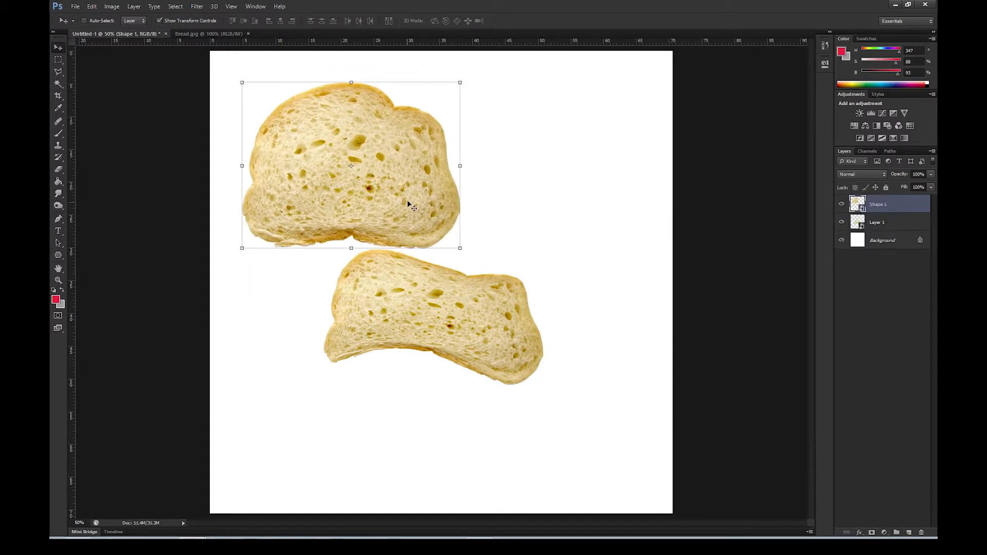
# - Delete the warped bread layer, Layer 1, and move the unwarped bread down toward the middle of the canvas
pyautogui.click(877, 223)
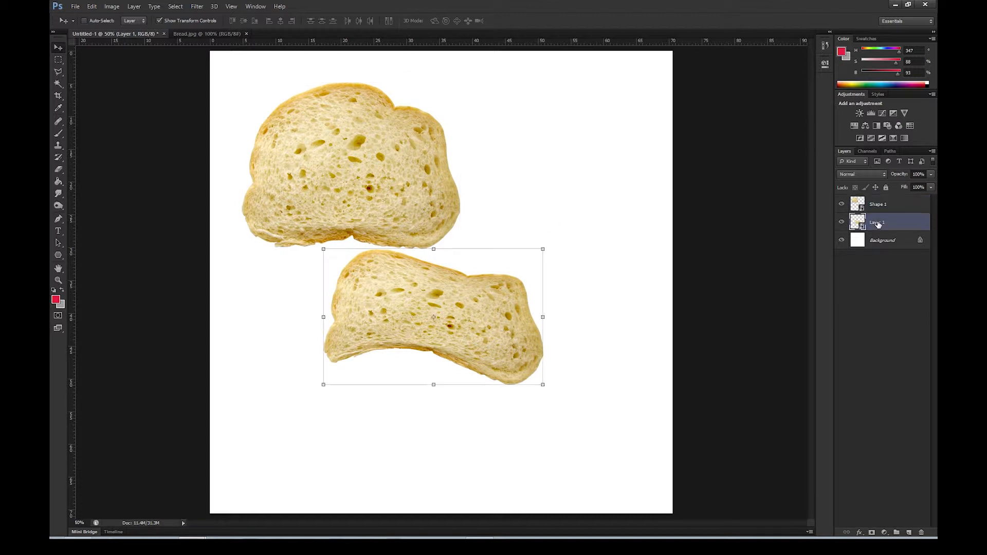
pyautogui.press('Delete')
pyautogui.keyDown('ctrl'); pyautogui.click(404, 151); pyautogui.keyUp('ctrl')
pyautogui.moveTo(406, 152); pyautogui.dragTo(423, 203)
pyautogui.moveTo(452, 267); pyautogui.dragTo(461, 289)
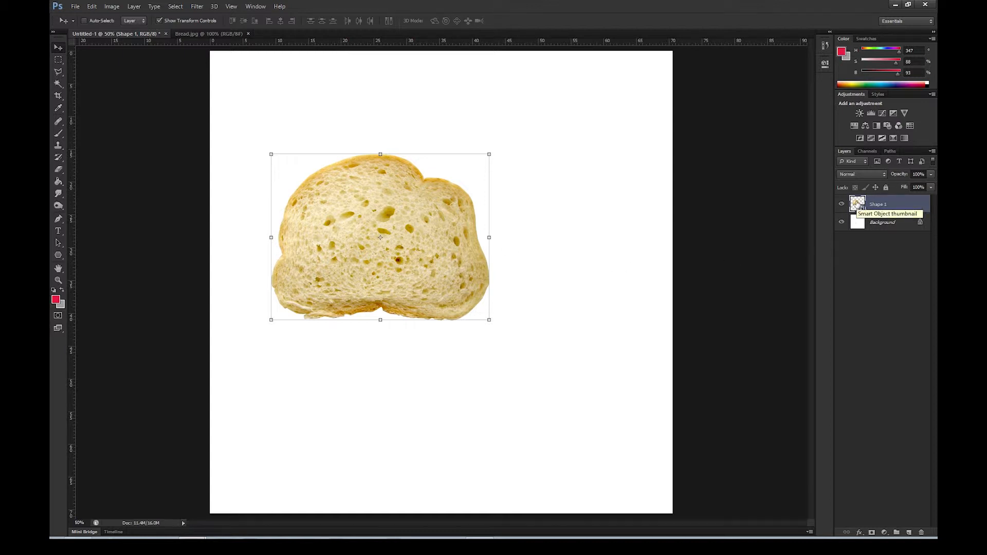
# - Open the Shape 1 smart object's contents and load bacon.jpg from the desktop's Images folder into Photoshop
pyautogui.doubleClick(858, 204)
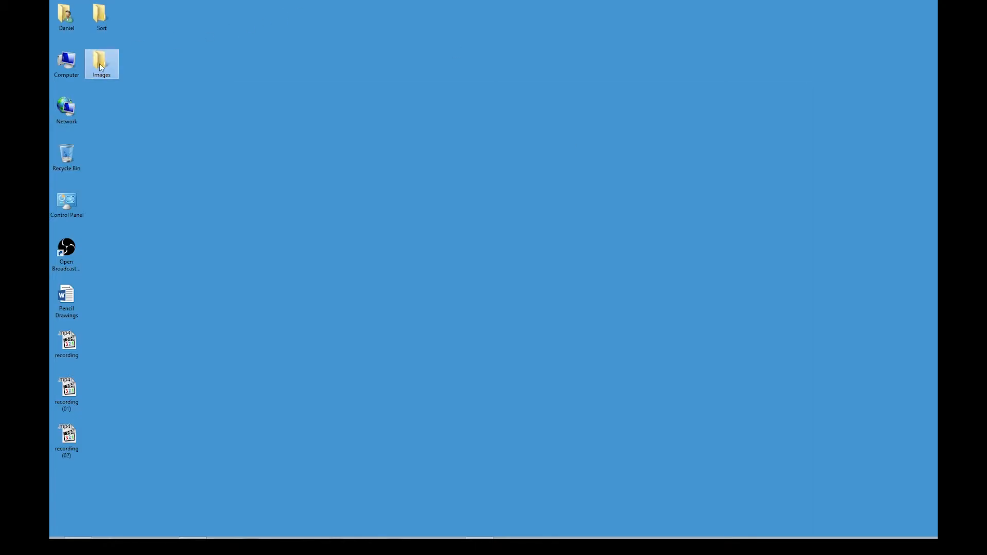
pyautogui.doubleClick(110, 74)
pyautogui.moveTo(370, 197); pyautogui.dragTo(402, 4)
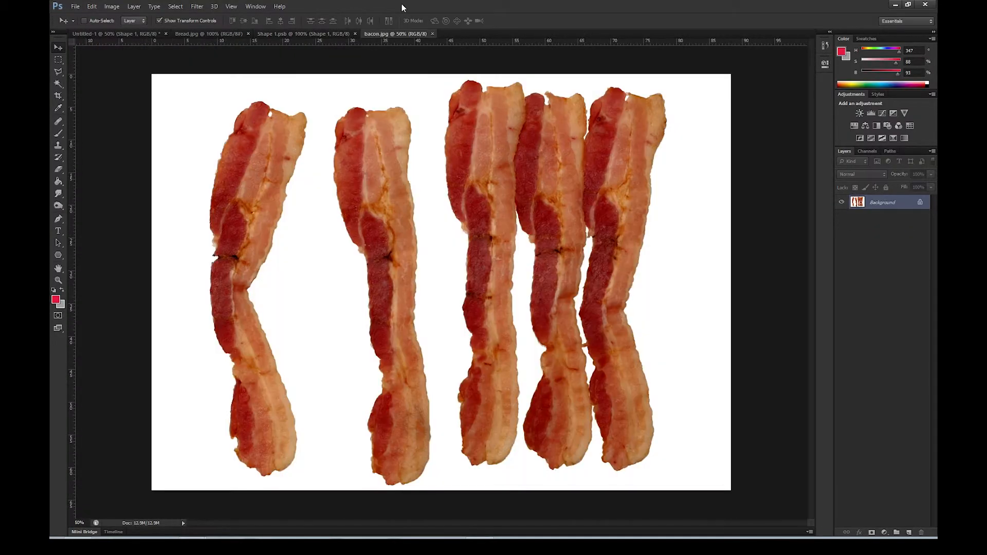
# - Copy the leftmost bacon strip from bacon.jpg with a rectangular selection and paste it into Shape 1.psb
pyautogui.click(58, 59)
pyautogui.moveTo(171, 85)
pyautogui.mouseDown()
pyautogui.moveTo(321, 445)
pyautogui.moveTo(329, 490)
pyautogui.mouseUp()
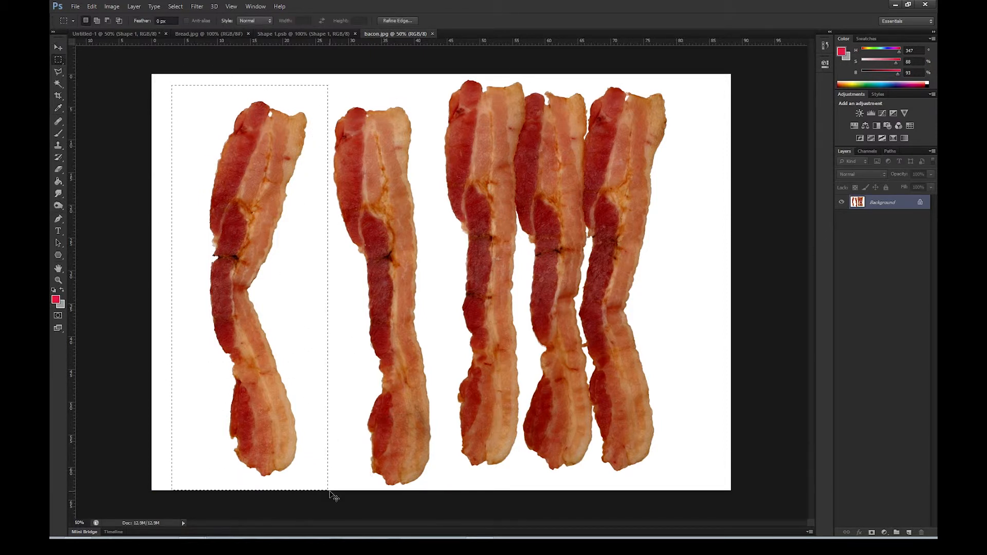
pyautogui.press('BackSpace')
pyautogui.hotkey('ctrl', 'z')
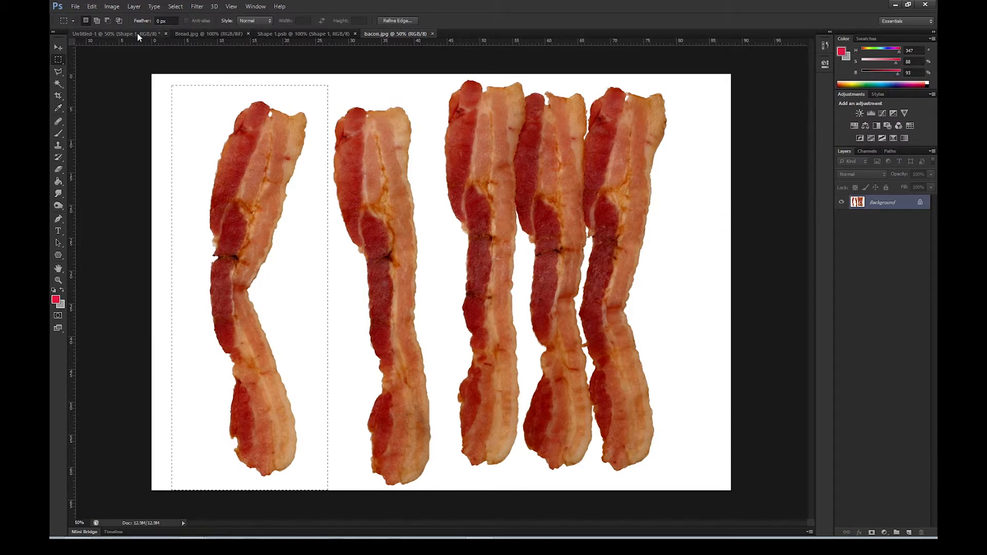
pyautogui.click(315, 36)
pyautogui.hotkey('ctrl', 'v')
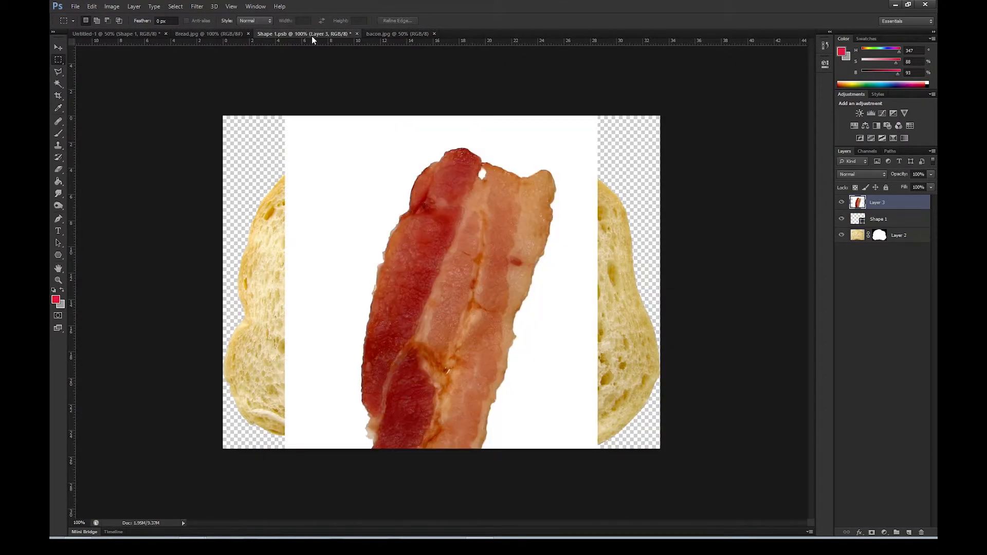
# - Convert the pasted bacon layer, Layer 3, to a smart object and scale it down to about 60%
pyautogui.rightClick(880, 203)
pyautogui.click(791, 242)
pyautogui.hotkey('ctrl', 't')
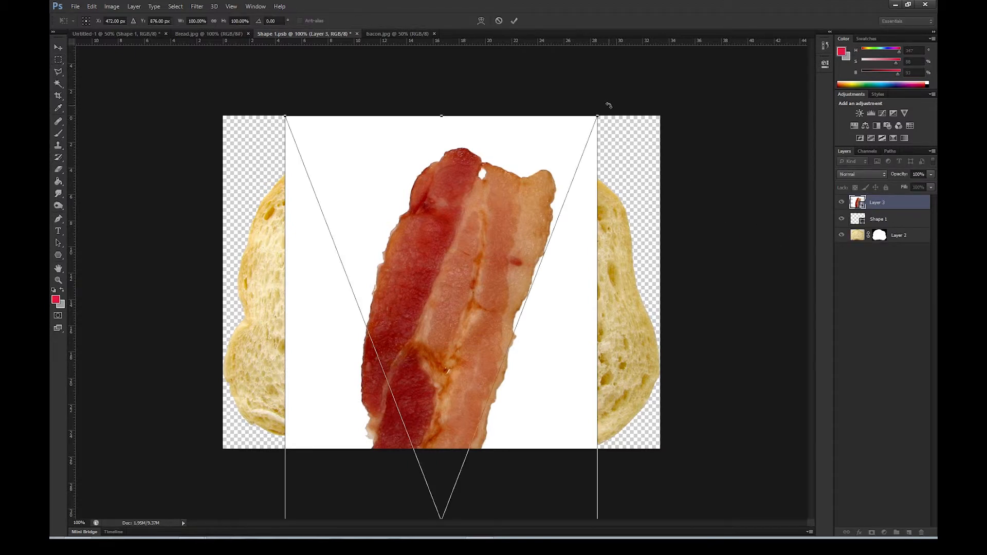
pyautogui.moveTo(597, 116); pyautogui.dragTo(369, 400)
pyautogui.moveTo(434, 480); pyautogui.dragTo(543, 117)
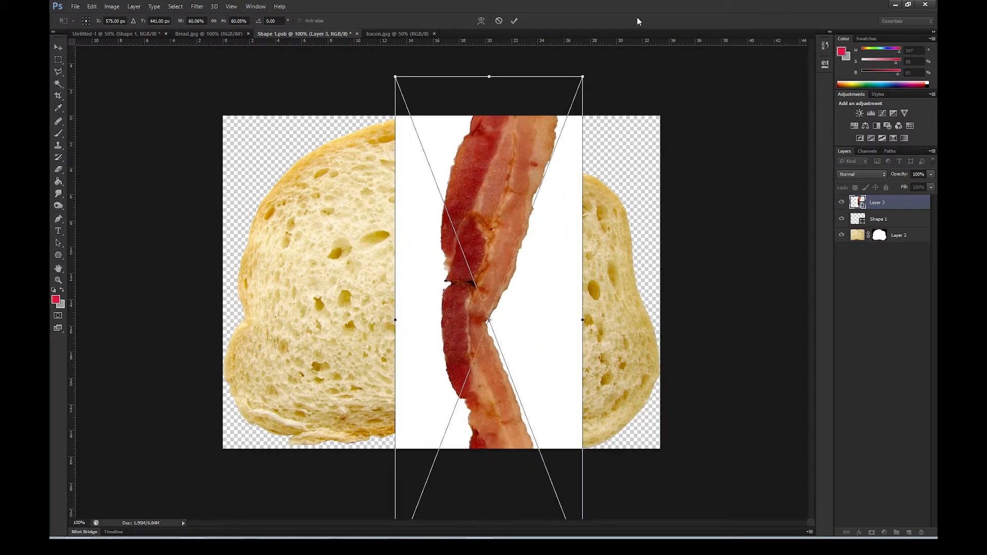
# - Rotate the bacon 90°, scale it to about 49.7% and position it across the lower half of the bread
pyautogui.moveTo(582, 77); pyautogui.dragTo(396, 313)
pyautogui.moveTo(427, 403); pyautogui.dragTo(390, 234)
pyautogui.moveTo(440, 175); pyautogui.dragTo(647, 364)
pyautogui.moveTo(472, 288); pyautogui.dragTo(456, 377)
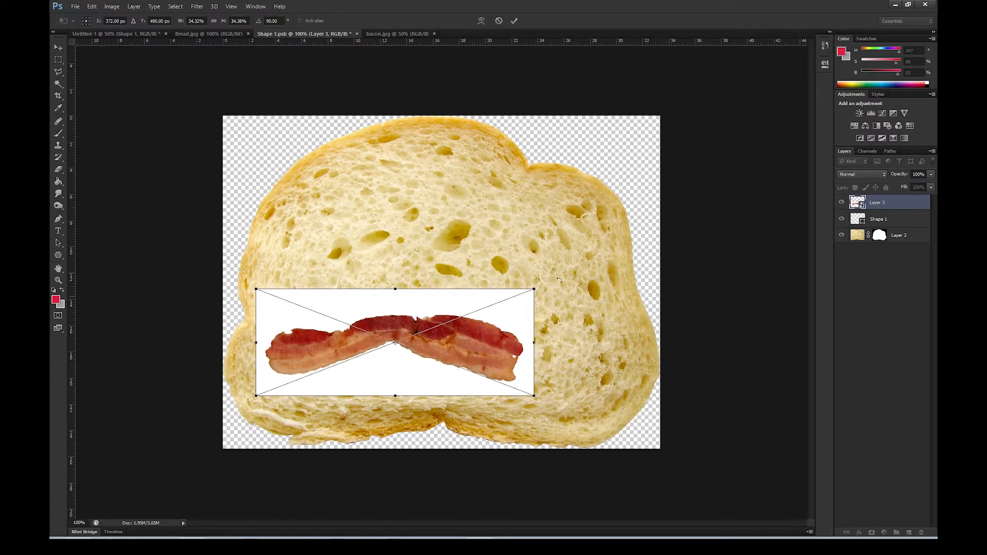
pyautogui.moveTo(533, 291); pyautogui.dragTo(658, 228)
pyautogui.moveTo(584, 301); pyautogui.dragTo(568, 326)
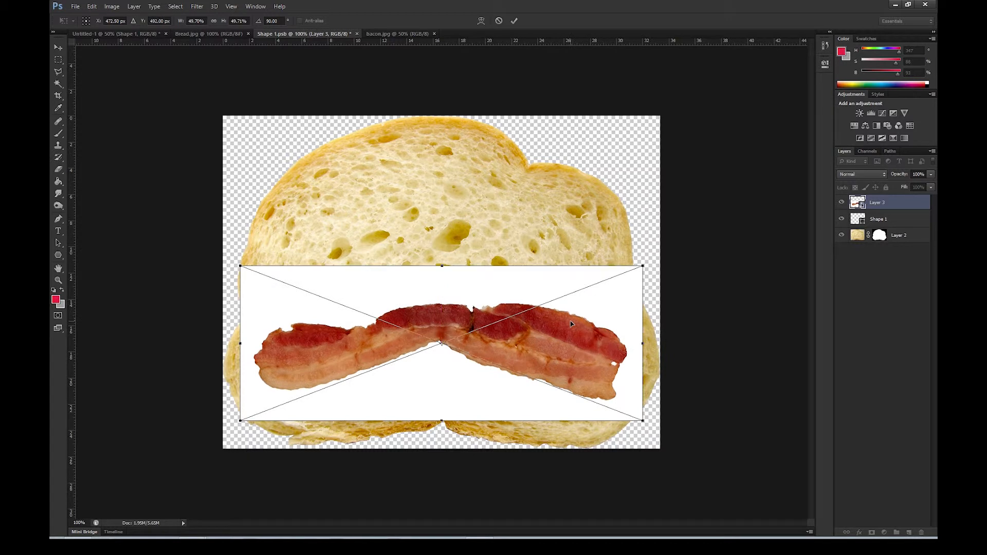
pyautogui.press('Return')
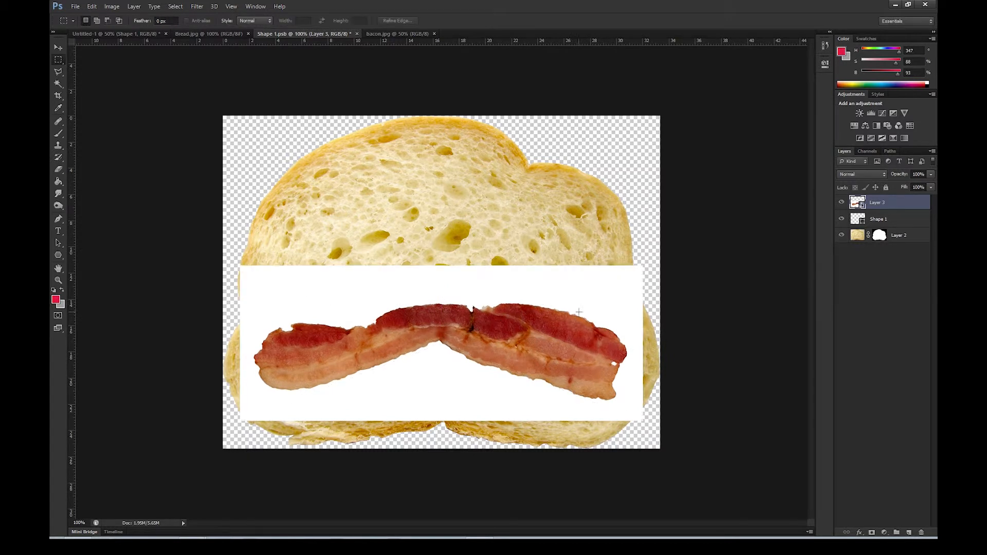
# - Remove the white background from Layer 3's smart object contents with the Magic Wand, deselect, and save and close them
pyautogui.doubleClick(854, 204)
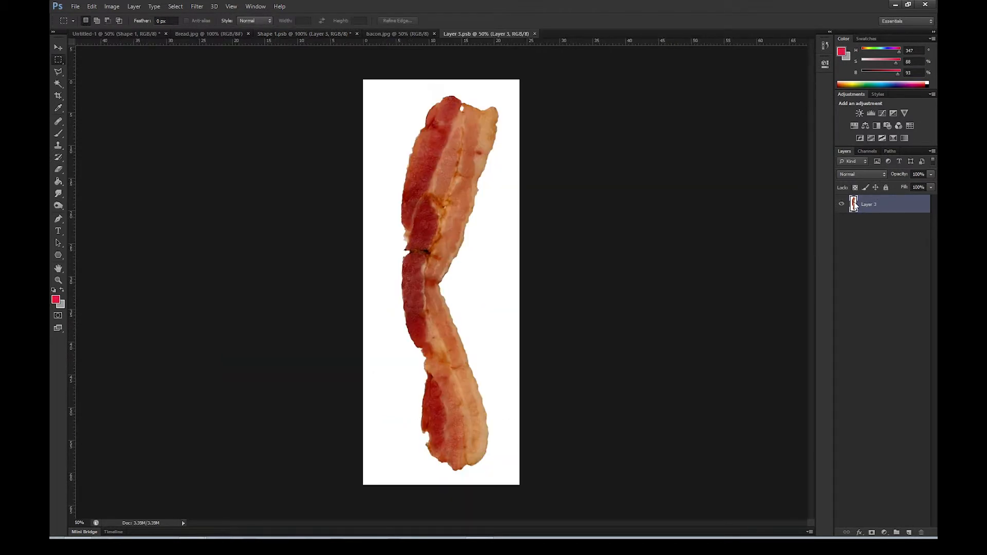
pyautogui.click(58, 83)
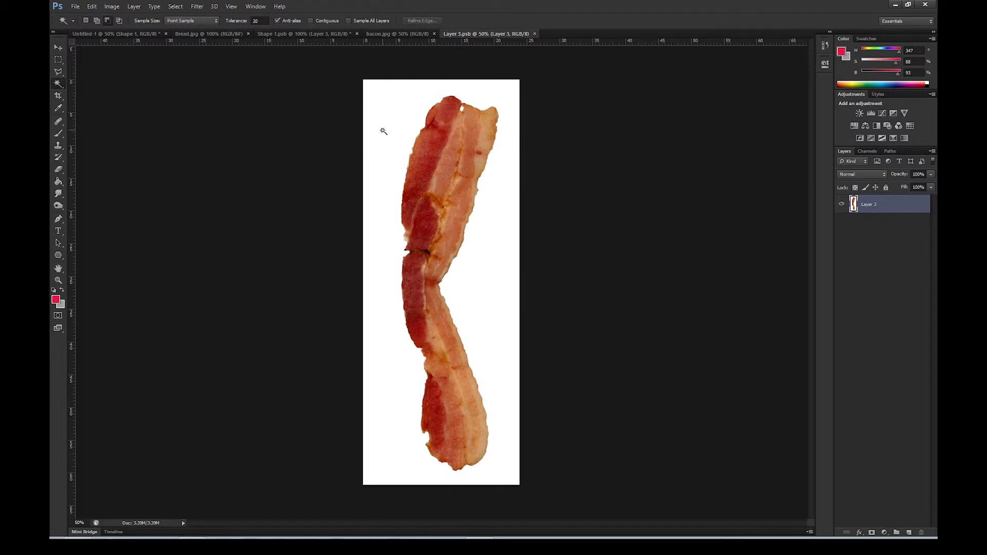
pyautogui.click(382, 132)
pyautogui.press('Delete')
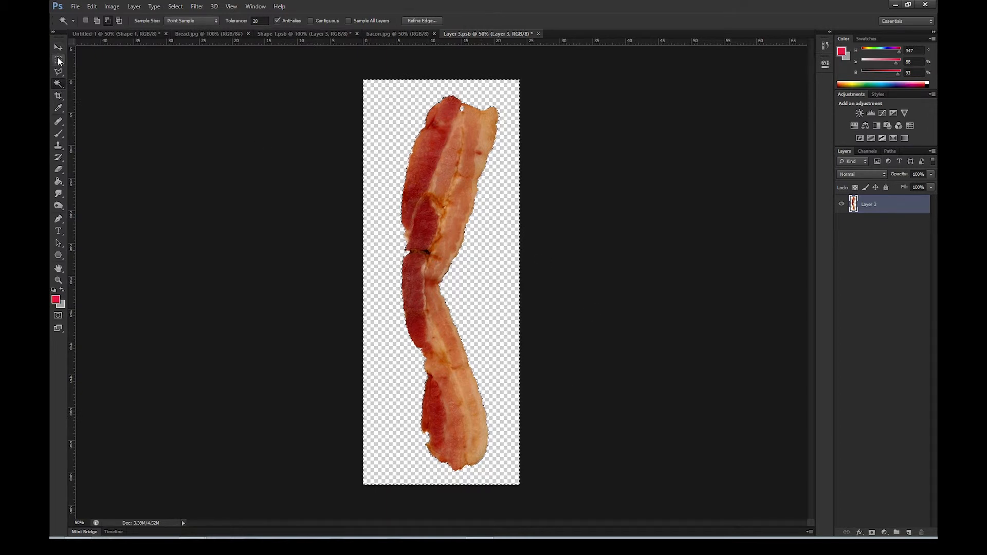
pyautogui.click(262, 21)
pyautogui.press('m')
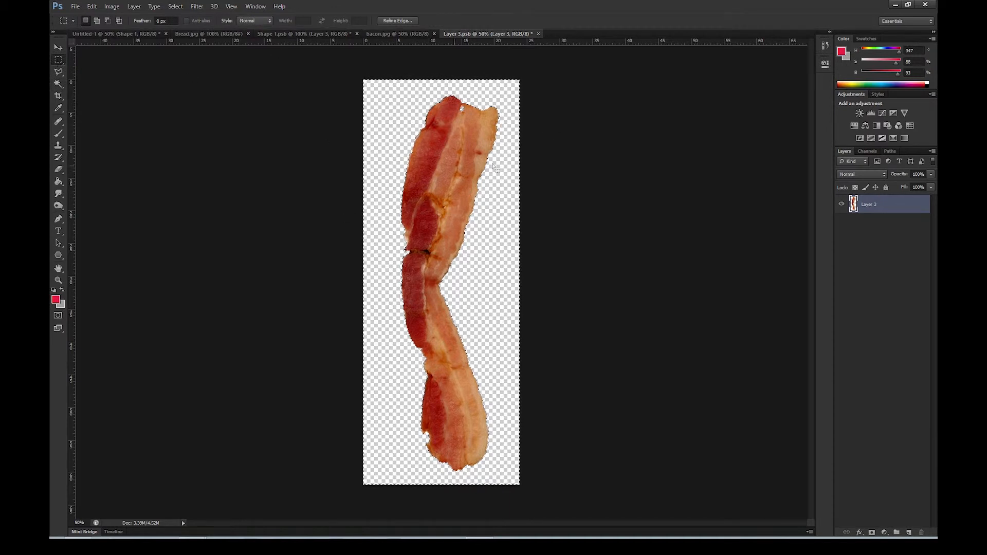
pyautogui.click(276, 157)
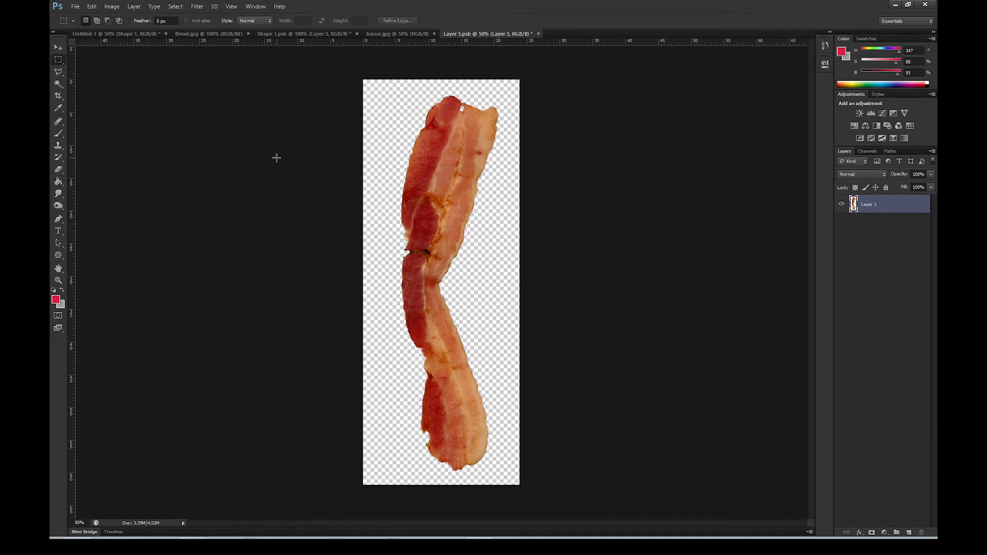
pyautogui.hotkey('ctrl', 's')
pyautogui.click(535, 34)
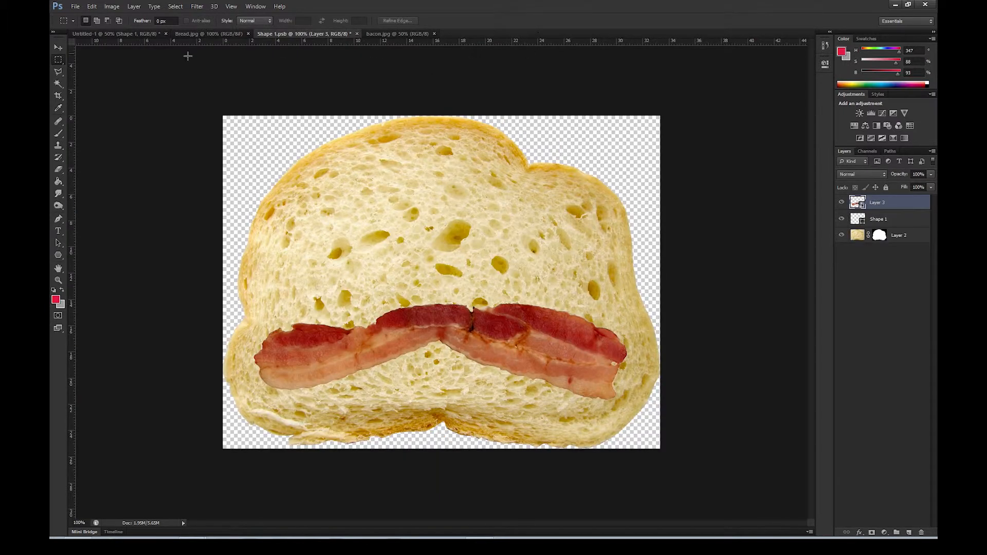
# - Move the bacon strip near the bread's lower crust and place a duplicate of it just above
pyautogui.click(58, 48)
pyautogui.moveTo(518, 369); pyautogui.dragTo(526, 270)
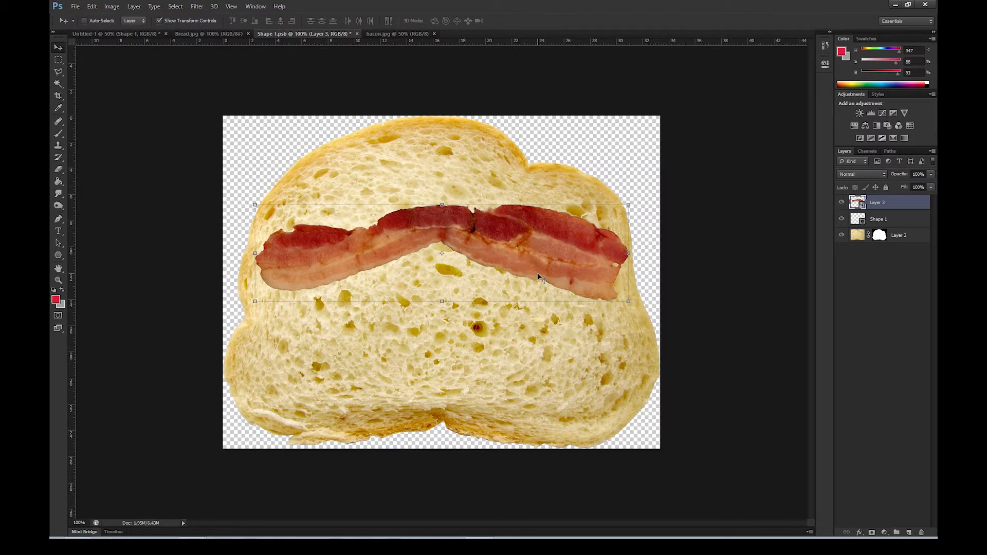
pyautogui.moveTo(539, 278); pyautogui.dragTo(544, 377)
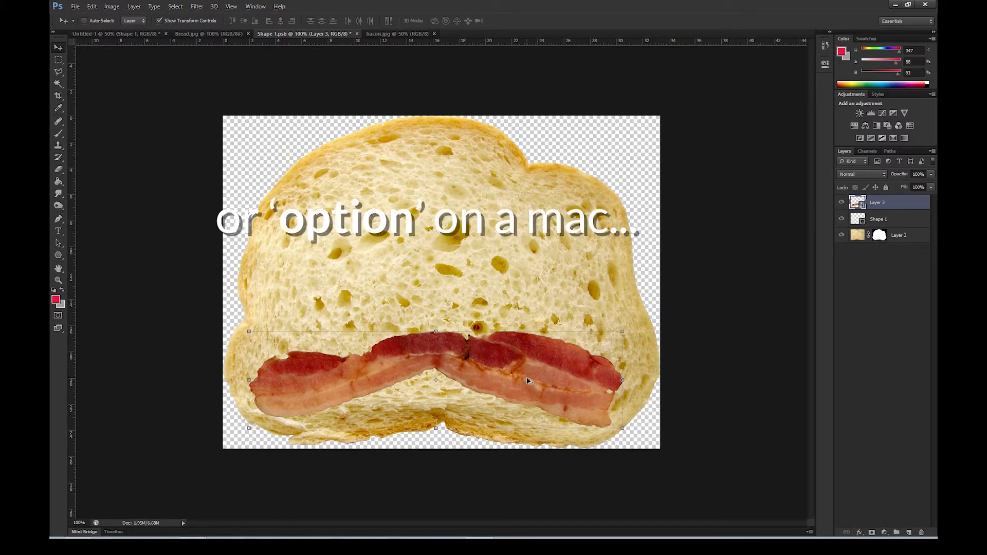
pyautogui.moveTo(526, 380); pyautogui.dragTo(533, 283)
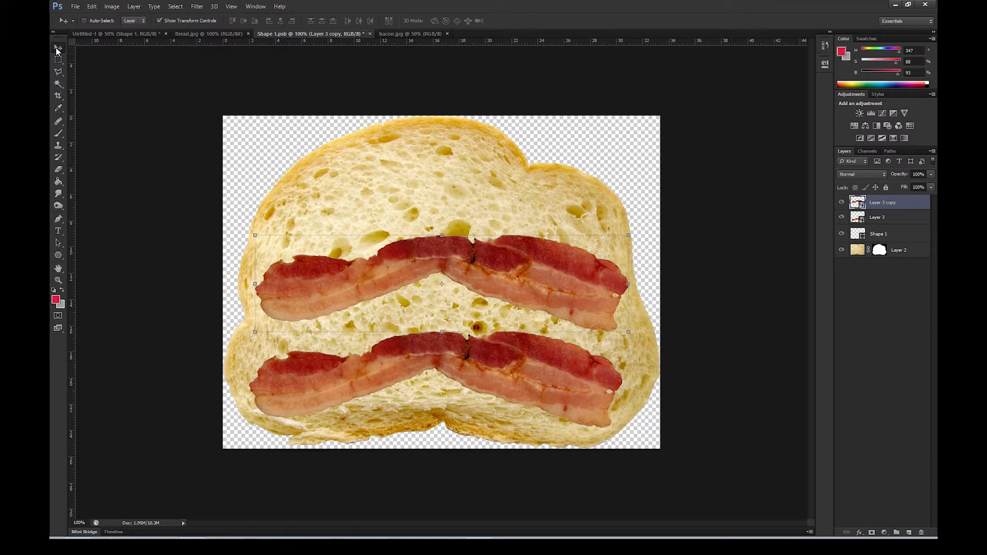
pyautogui.moveTo(560, 275)
pyautogui.mouseDown()
pyautogui.moveTo(565, 308)
pyautogui.moveTo(580, 289)
pyautogui.moveTo(561, 276)
pyautogui.mouseUp()
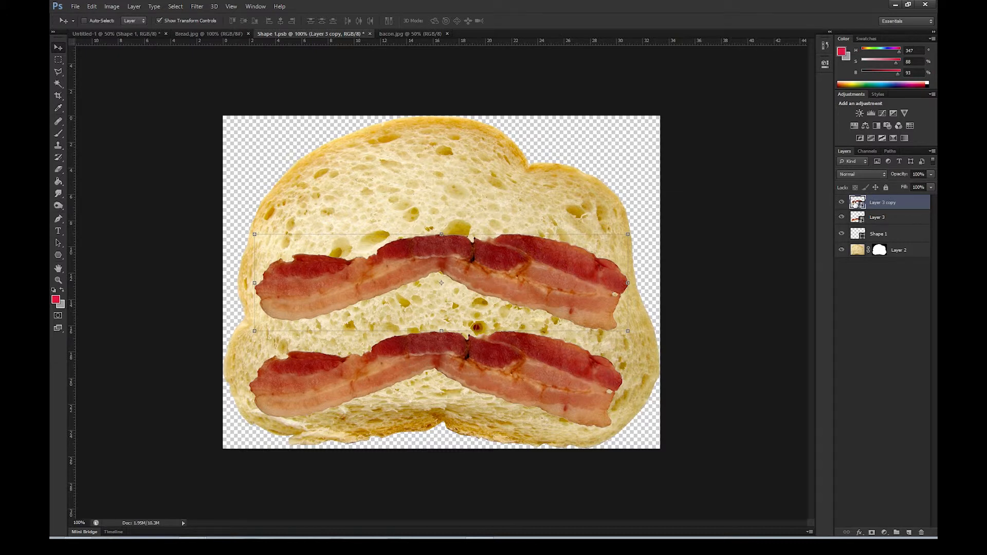
# - Open the Layer 3 copy contents, paint a red brush scribble on a new layer, save, and check both strips in Shape 1.psb
pyautogui.doubleClick(854, 203)
pyautogui.click(908, 532)
pyautogui.click(59, 135)
pyautogui.moveTo(421, 184)
pyautogui.mouseDown()
pyautogui.moveTo(450, 298)
pyautogui.moveTo(421, 431)
pyautogui.mouseUp()
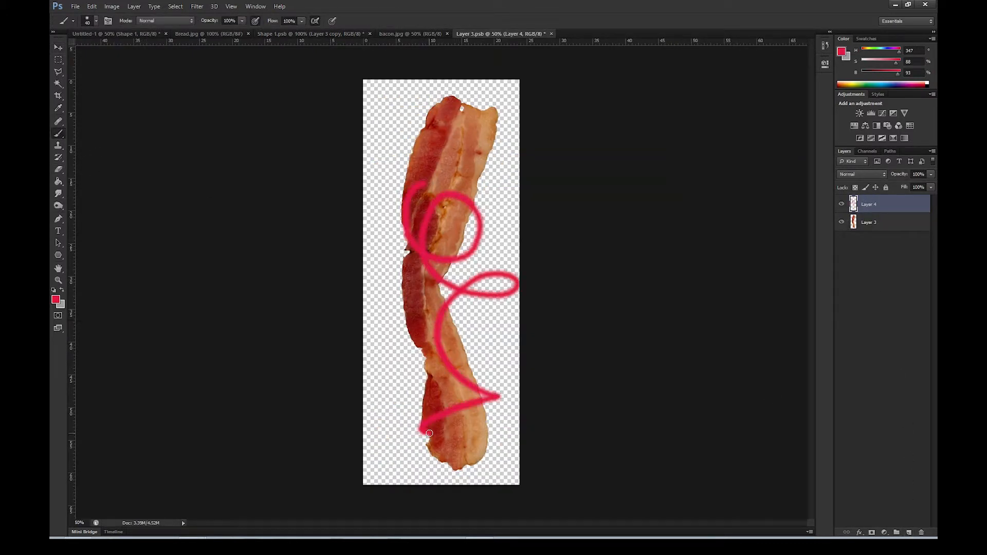
pyautogui.hotkey('ctrl', 's')
pyautogui.click(276, 34)
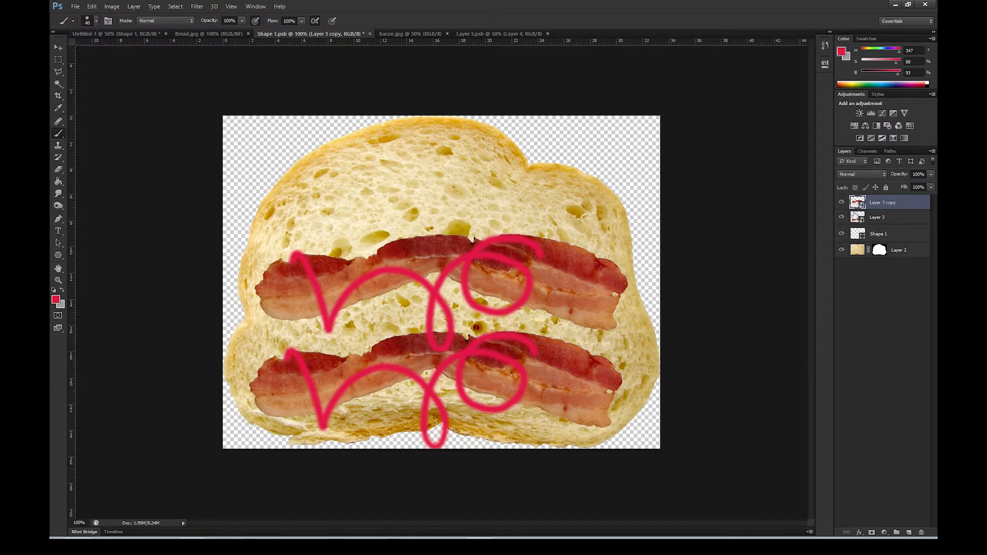
# - Delete the scribble layer from Layer 3.psb, then save and close the bacon contents
pyautogui.click(460, 34)
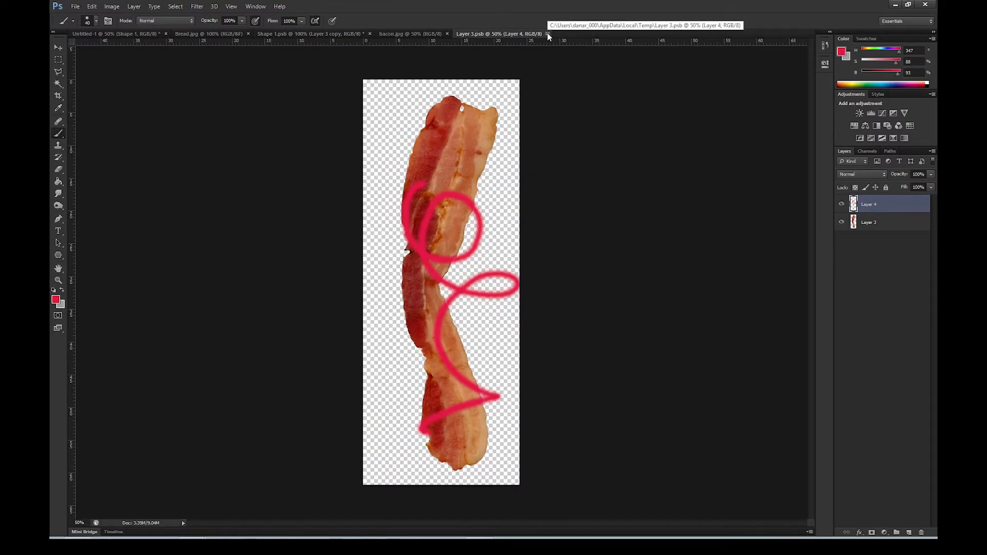
pyautogui.moveTo(923, 536); pyautogui.dragTo(921, 533)
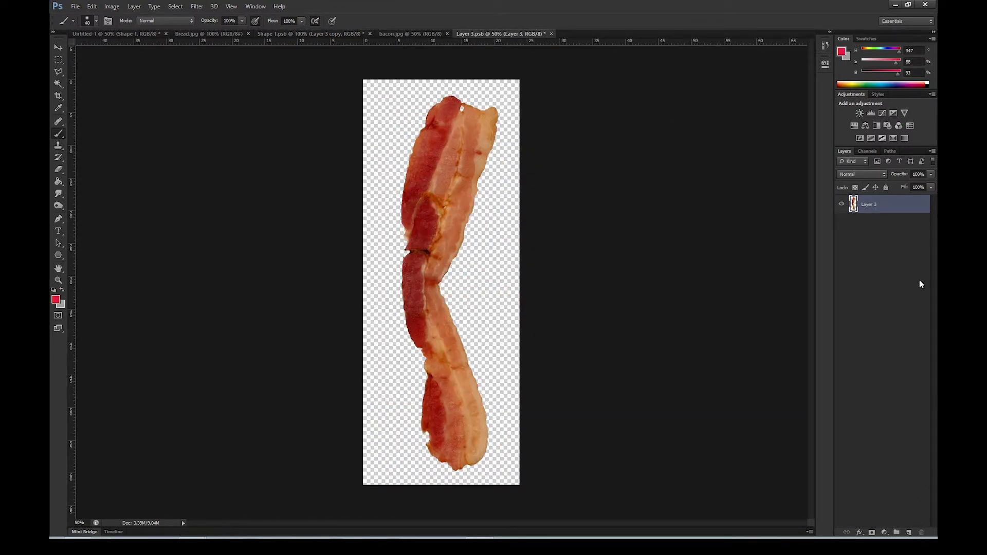
pyautogui.click(550, 34)
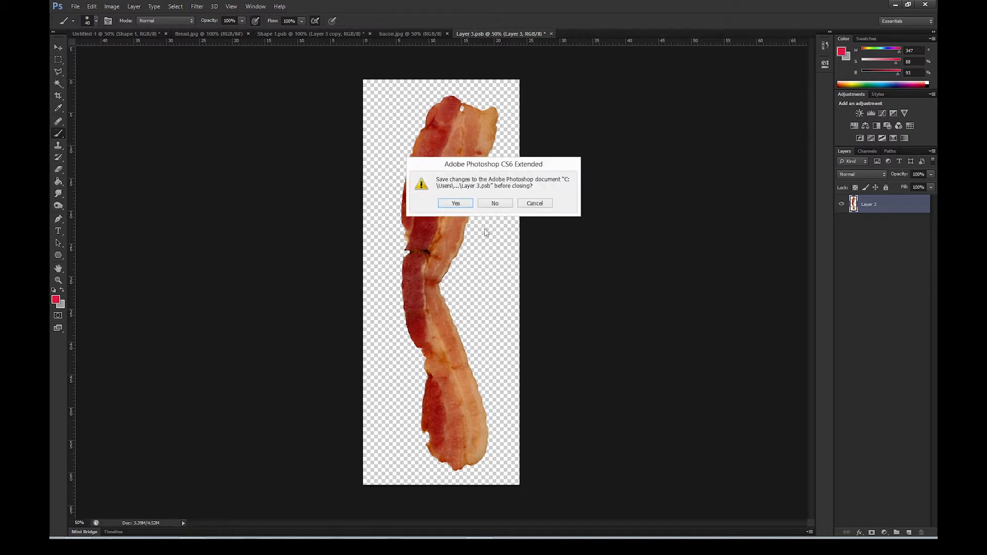
pyautogui.click(456, 204)
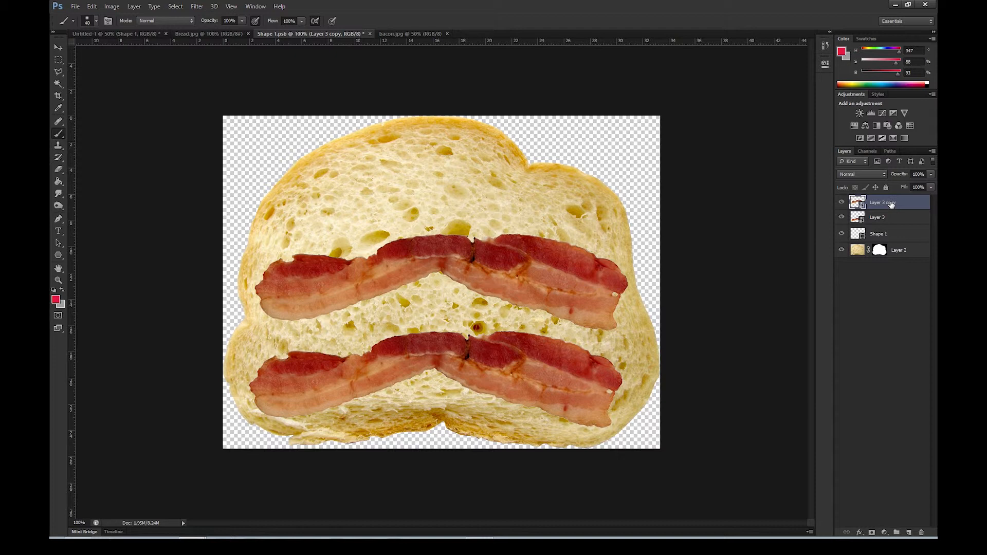
# - Delete Layer 3 copy and replace it with a New Smart Object via Copy of Layer 3, placed above the lower bacon strip
pyautogui.press('Delete')
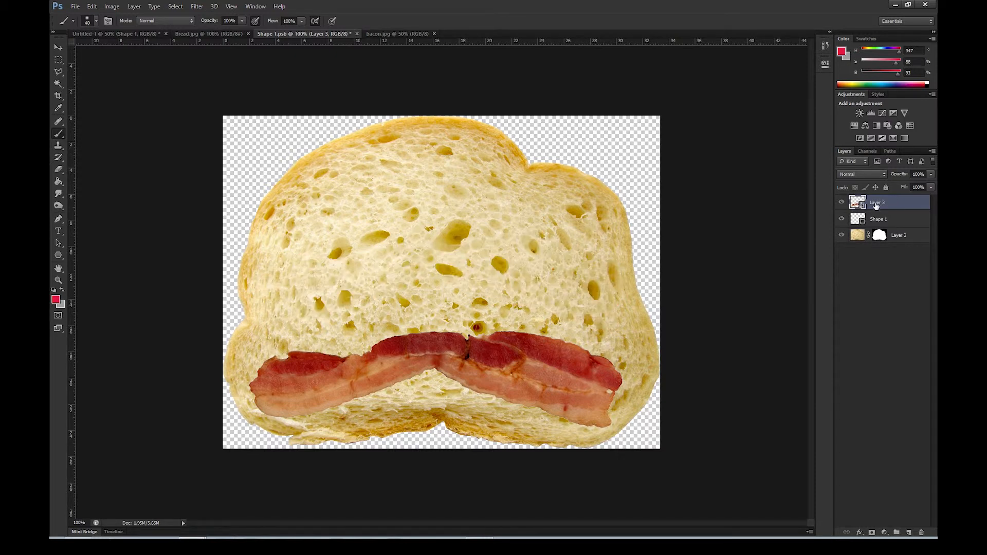
pyautogui.rightClick(877, 205)
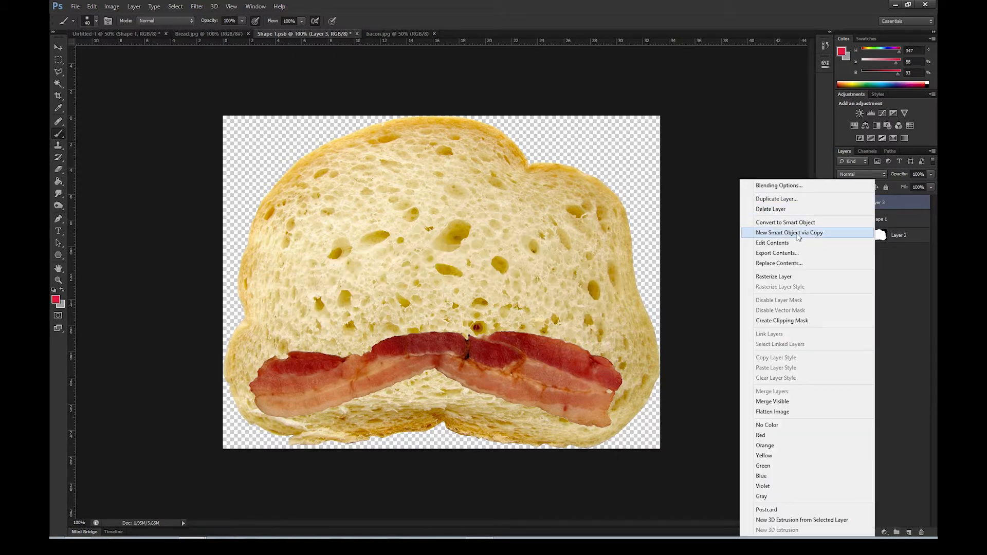
pyautogui.click(807, 234)
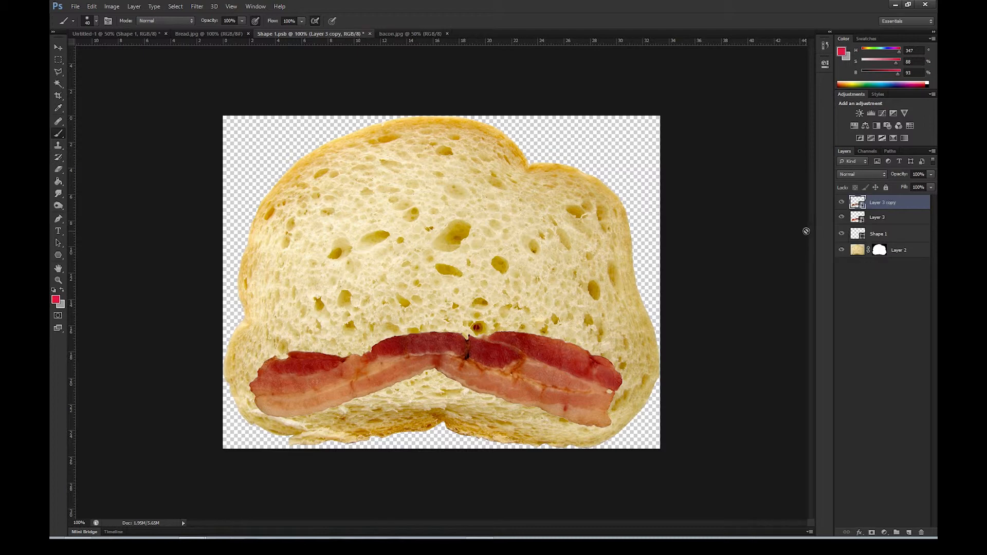
pyautogui.click(58, 48)
pyautogui.moveTo(527, 369); pyautogui.dragTo(539, 290)
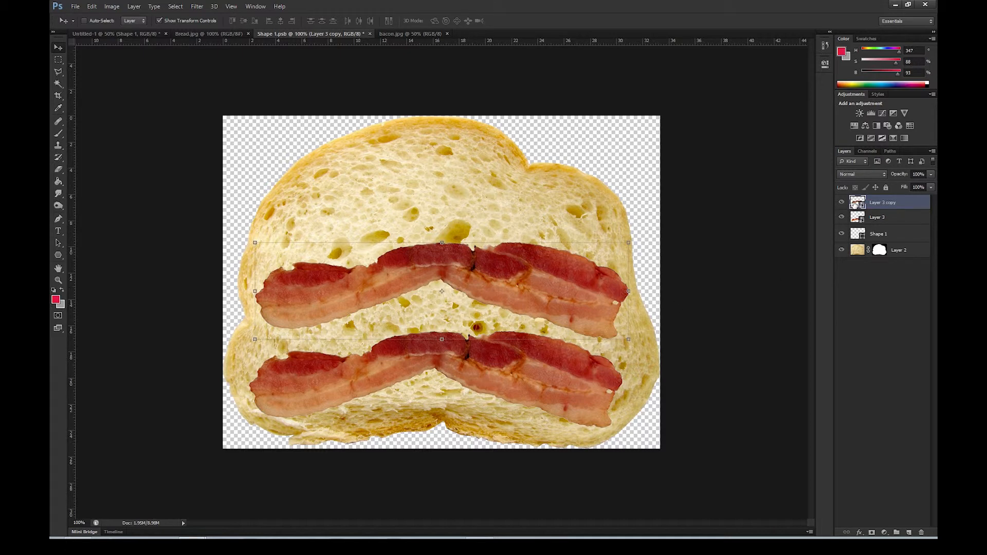
# - Paint a red brush scribble on a new layer inside the upper bacon strip's smart object contents, then save and close them
pyautogui.doubleClick(854, 204)
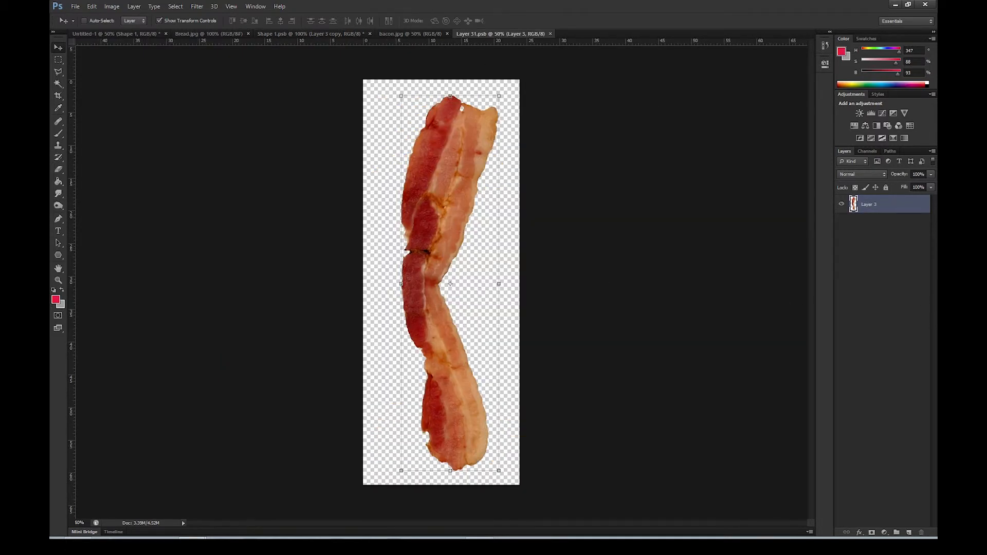
pyautogui.click(908, 531)
pyautogui.press('b')
pyautogui.moveTo(426, 163)
pyautogui.mouseDown()
pyautogui.moveTo(468, 276)
pyautogui.moveTo(489, 322)
pyautogui.moveTo(440, 389)
pyautogui.mouseUp()
pyautogui.hotkey('ctrl', 's')
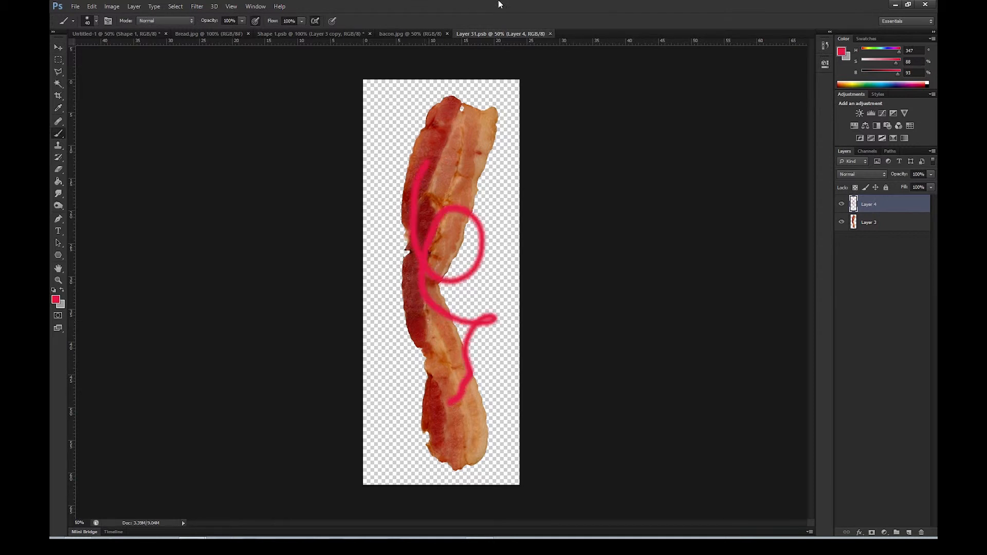
pyautogui.click(550, 34)
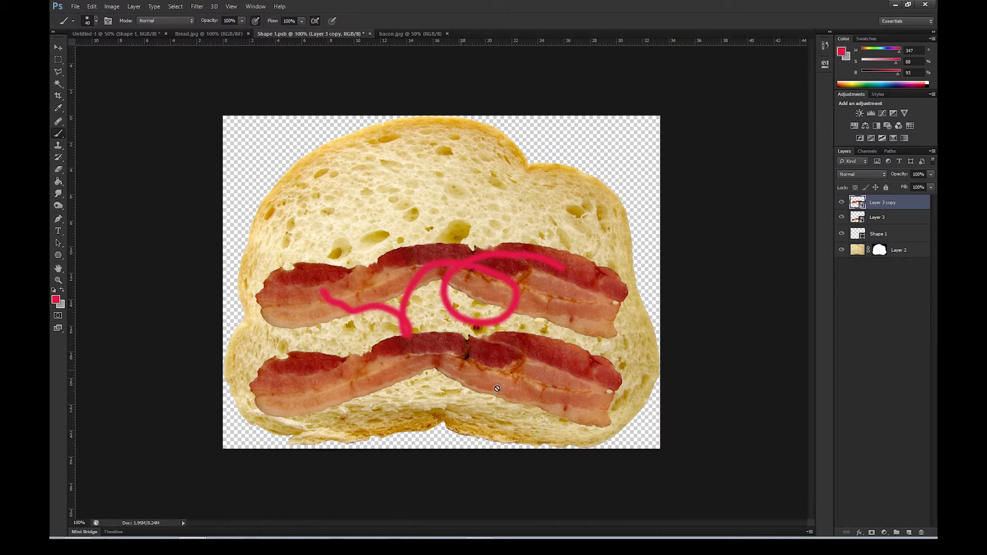
# - Move the scribbled upper bacon strip slightly down, closer to the lower strip
pyautogui.click(60, 47)
pyautogui.moveTo(502, 294)
pyautogui.mouseDown()
pyautogui.moveTo(501, 257)
pyautogui.moveTo(507, 314)
pyautogui.mouseUp()
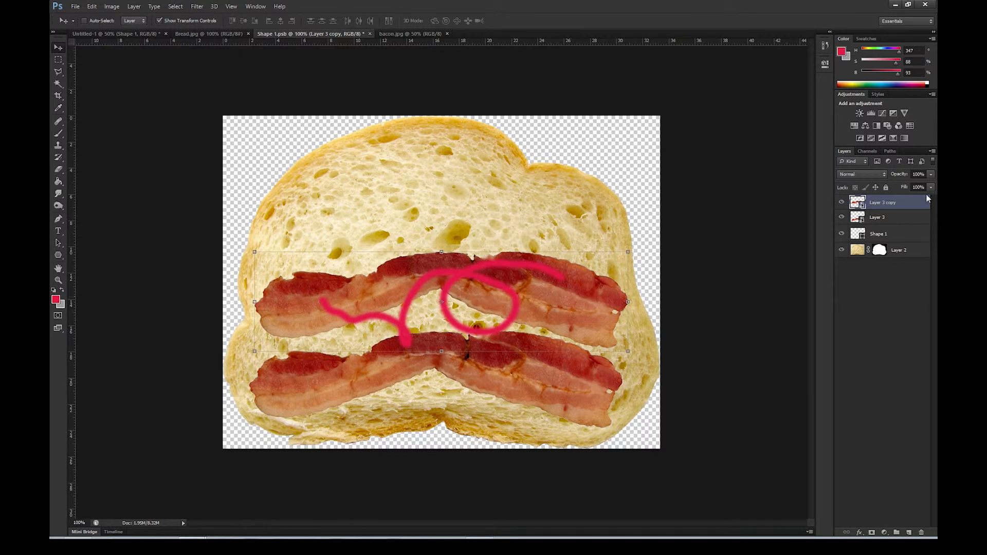
pyautogui.rightClick(884, 206)
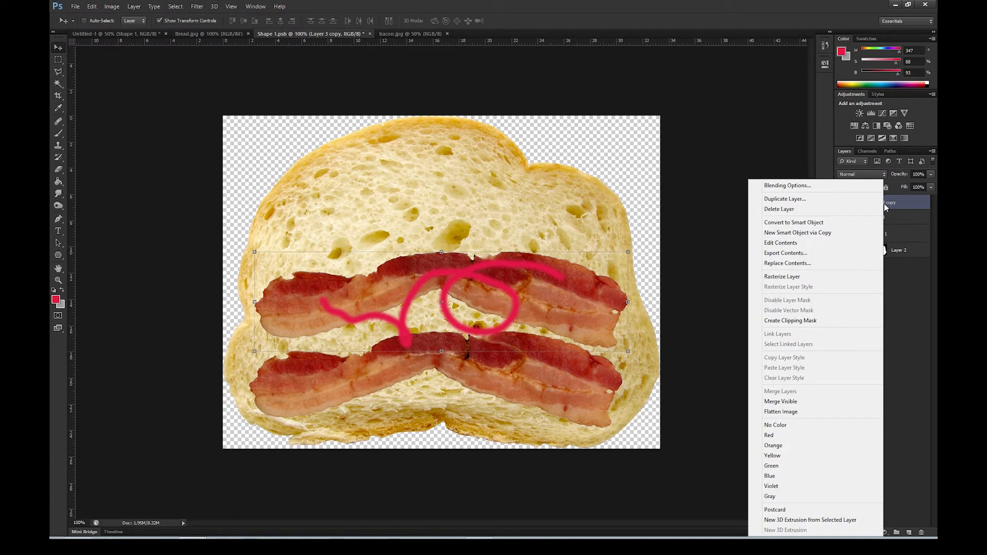
pyautogui.click(796, 234)
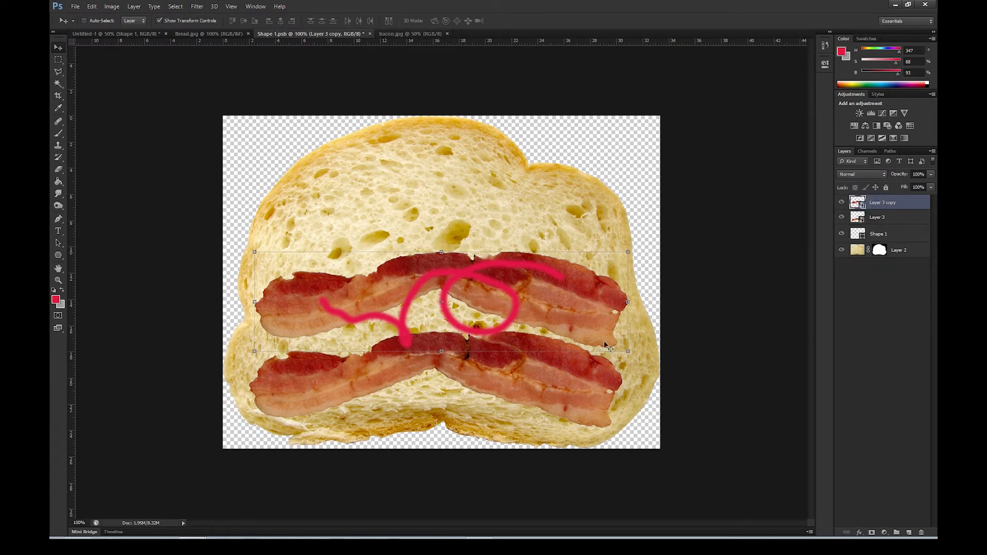
# - Delete the scribble layer from the upper bacon strip's smart object contents, then save and close them
pyautogui.doubleClick(857, 202)
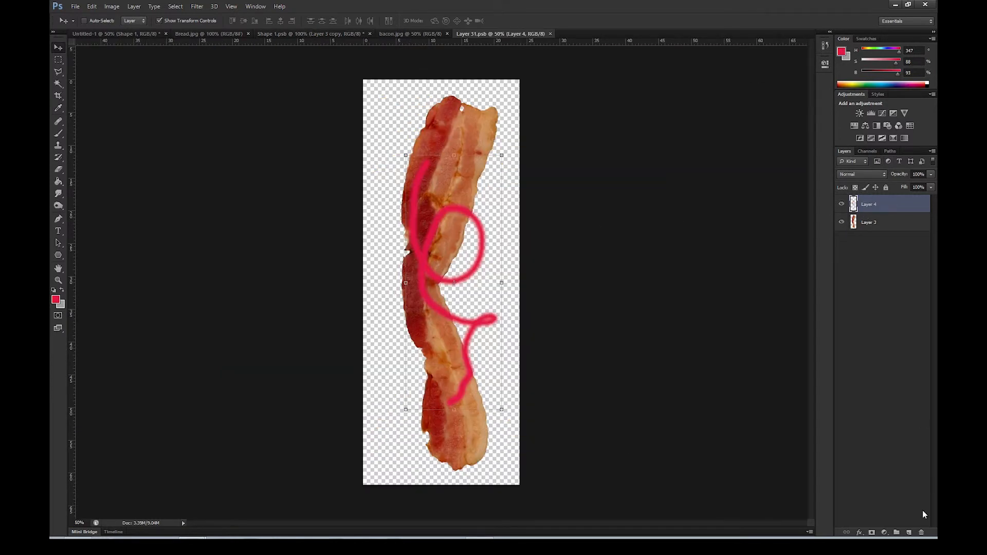
pyautogui.click(921, 532)
pyautogui.hotkey('ctrl', 's')
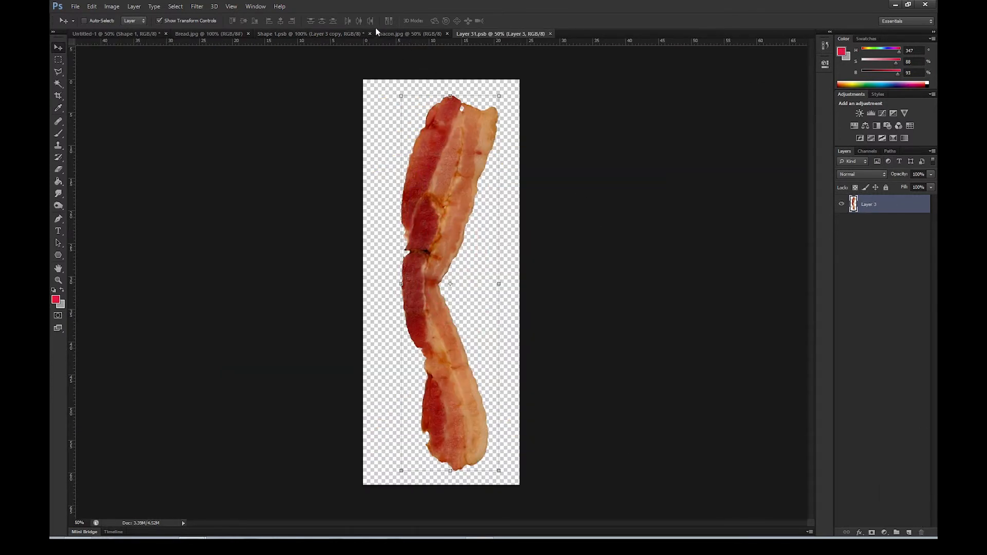
pyautogui.click(550, 33)
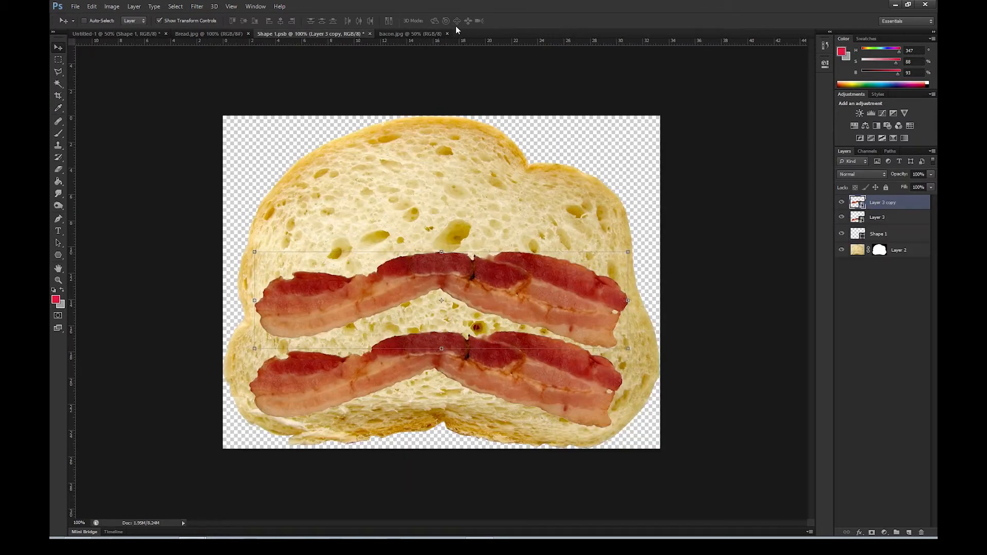
# - Close bacon.jpg and add a third bacon strip above the other two, using New Smart Object via Copy on Layer 3 copy
pyautogui.click(446, 34)
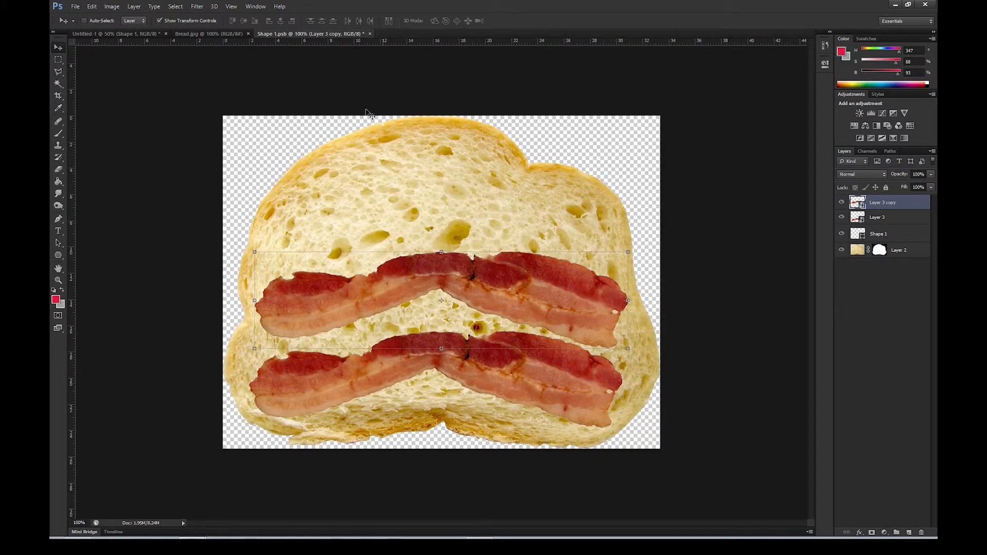
pyautogui.rightClick(880, 204)
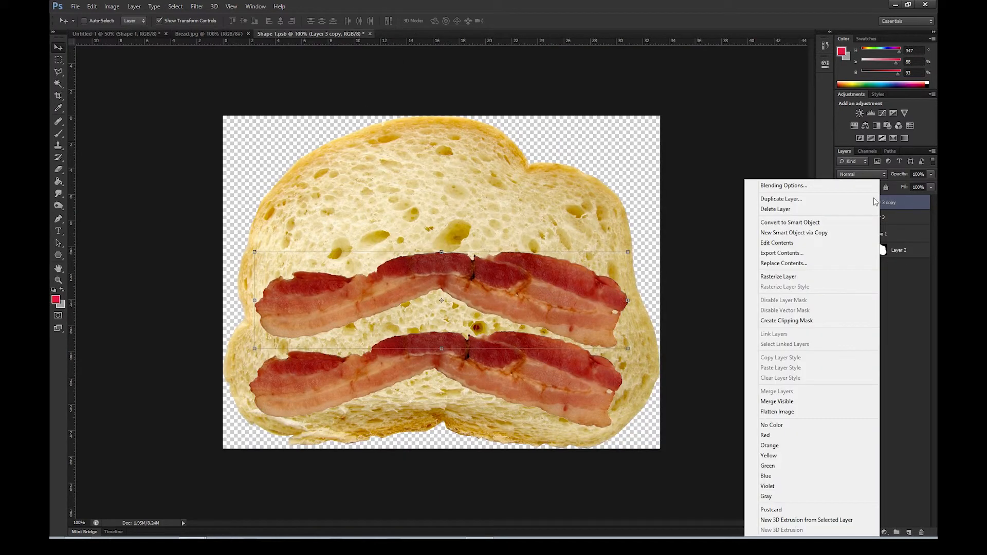
pyautogui.click(796, 234)
pyautogui.moveTo(546, 322); pyautogui.dragTo(540, 236)
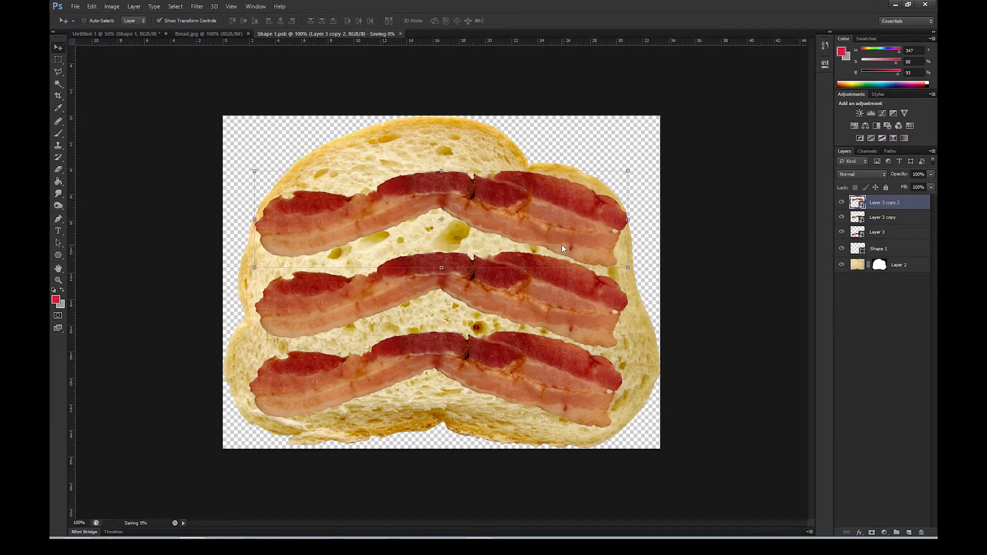
# - Save and close the Shape 1.psb contents, and close Bread.jpg
pyautogui.click(371, 34)
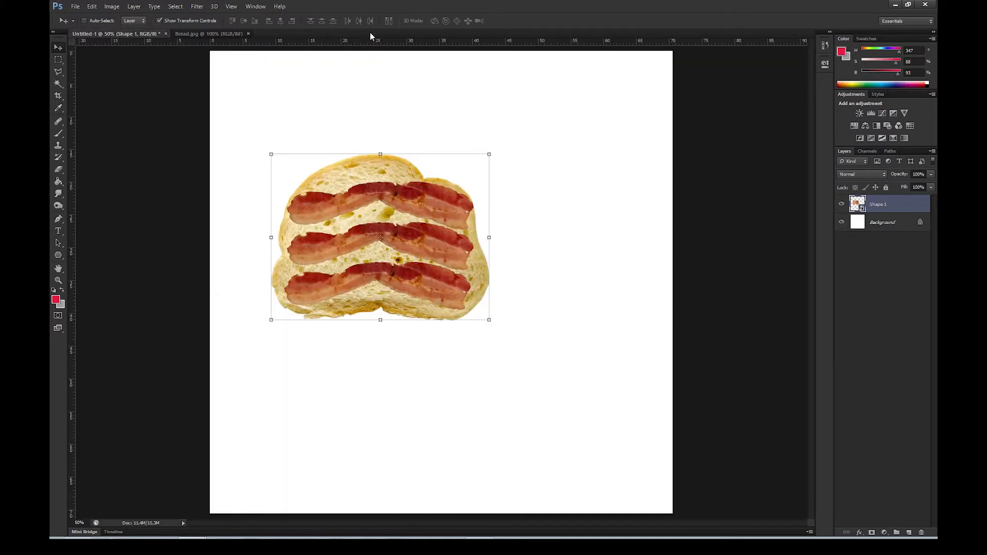
pyautogui.click(249, 33)
# - Move the bacon-topped bread to the upper-left area of the Untitled-1 canvas, cancelling any transform
pyautogui.moveTo(422, 274); pyautogui.dragTo(385, 201)
pyautogui.hotkey('ctrl', 't')
pyautogui.moveTo(451, 247); pyautogui.dragTo(516, 322)
pyautogui.press('Escape')
pyautogui.moveTo(378, 142); pyautogui.dragTo(400, 128)
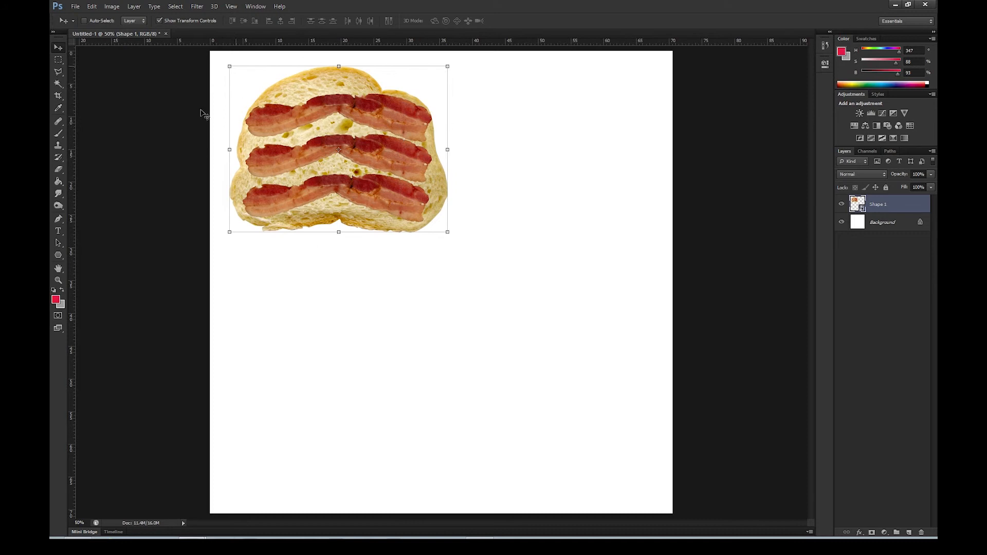
# - Create an independent copy of Shape 1 with New Smart Object via Copy and place it in the lower-right area of the canvas
pyautogui.rightClick(881, 204)
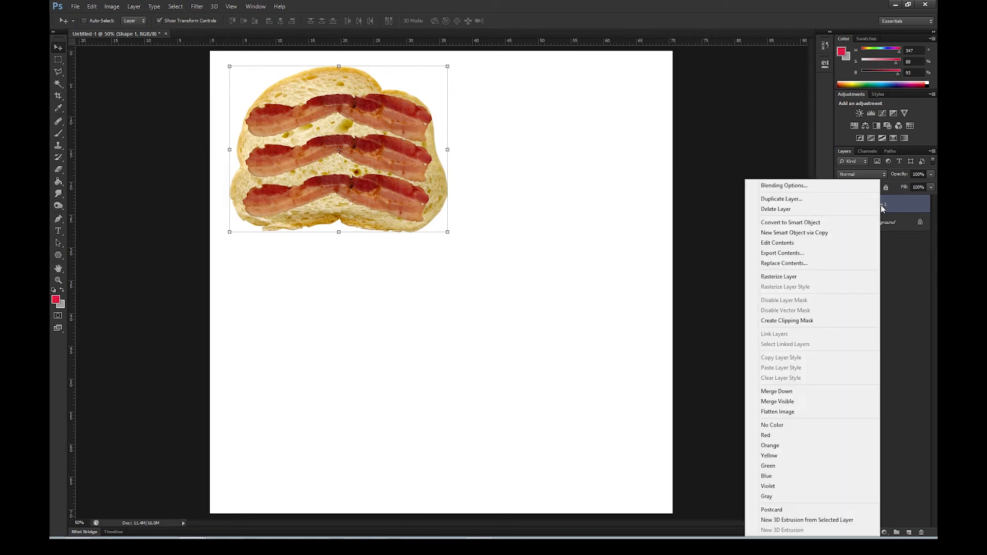
pyautogui.click(814, 233)
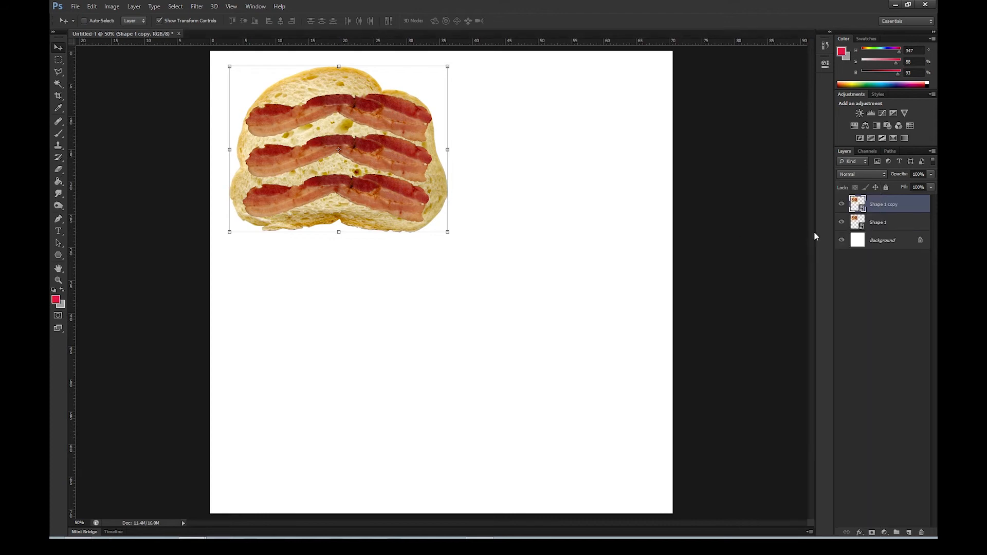
pyautogui.moveTo(400, 136); pyautogui.dragTo(399, 319)
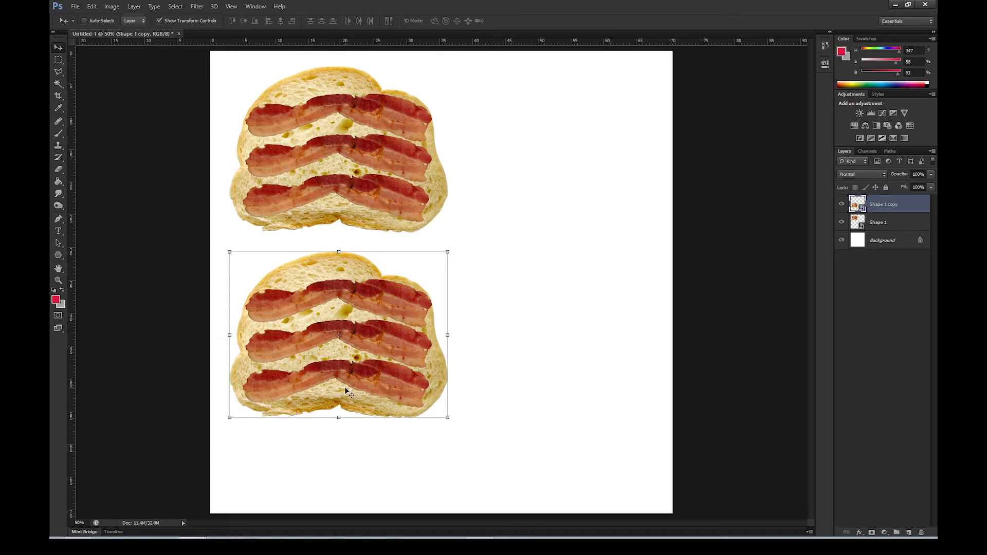
pyautogui.moveTo(438, 333); pyautogui.dragTo(639, 334)
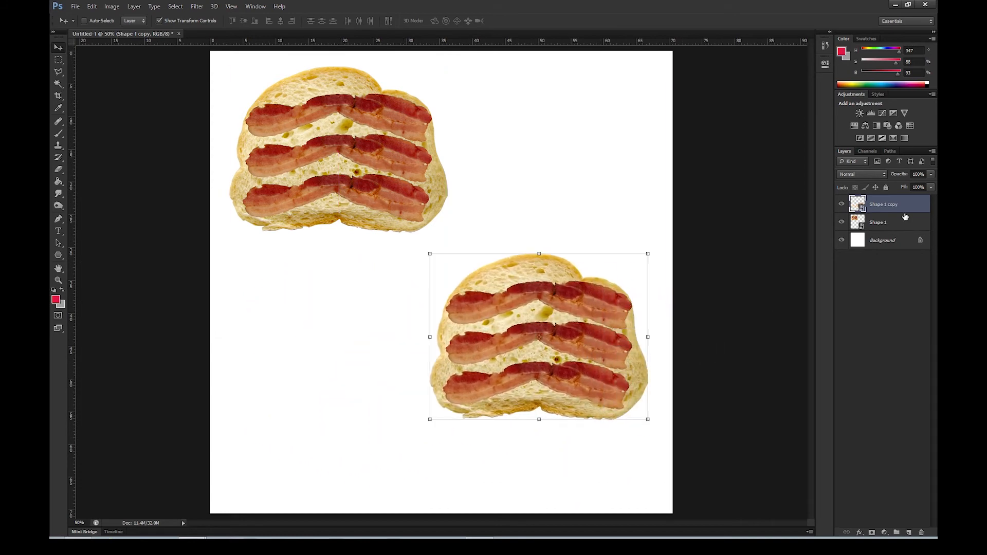
# - Paint a red brush scribble on a new layer inside the Shape 1 copy contents, save, and return to Untitled-1
pyautogui.doubleClick(857, 204)
pyautogui.click(58, 133)
pyautogui.click(909, 532)
pyautogui.moveTo(330, 187); pyautogui.dragTo(453, 278)
pyautogui.moveTo(345, 287)
pyautogui.mouseDown()
pyautogui.moveTo(580, 317)
pyautogui.moveTo(490, 372)
pyautogui.mouseUp()
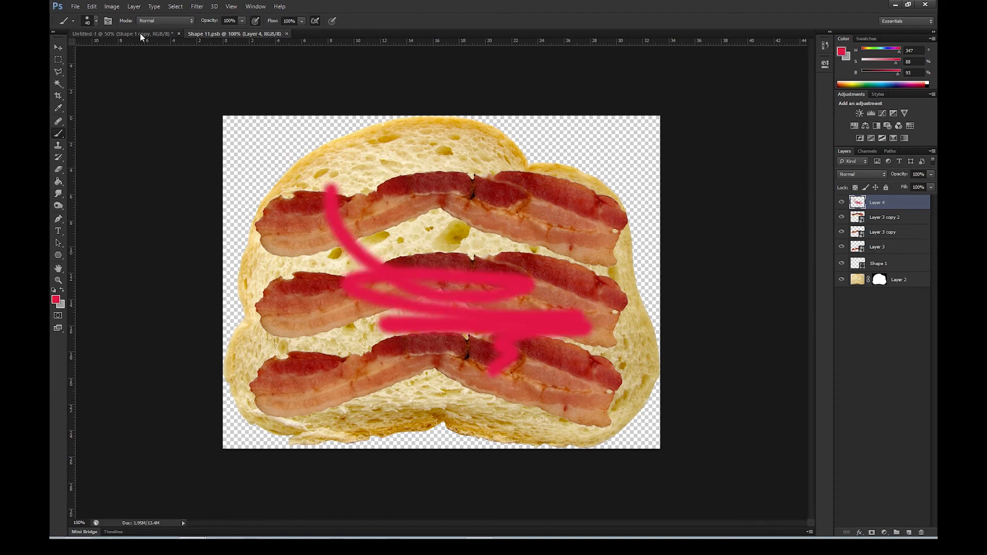
pyautogui.click(140, 33)
# - Move the scribbled Shape 1 copy directly below the original bread with bacon
pyautogui.press('v')
pyautogui.moveTo(591, 322); pyautogui.dragTo(397, 322)
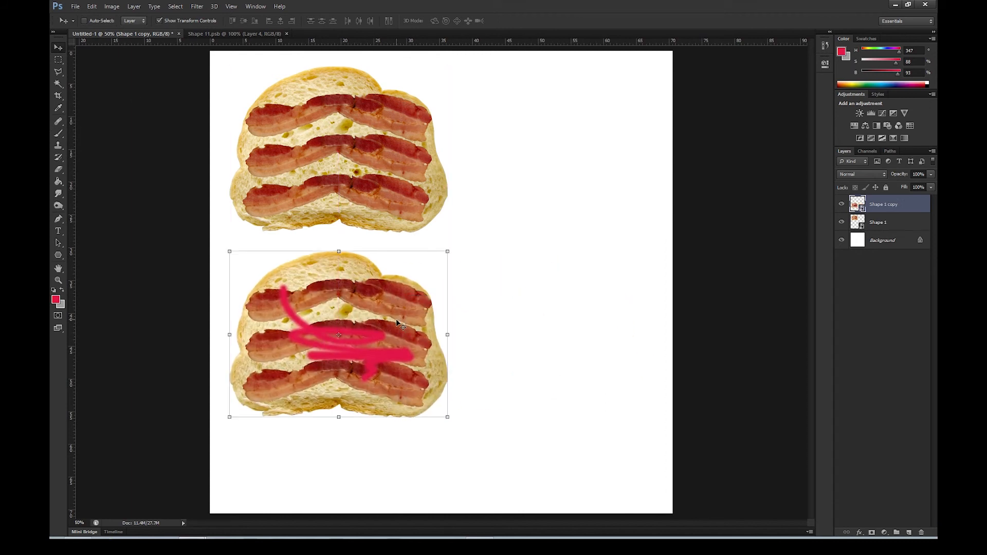
pyautogui.moveTo(396, 319); pyautogui.dragTo(396, 320)
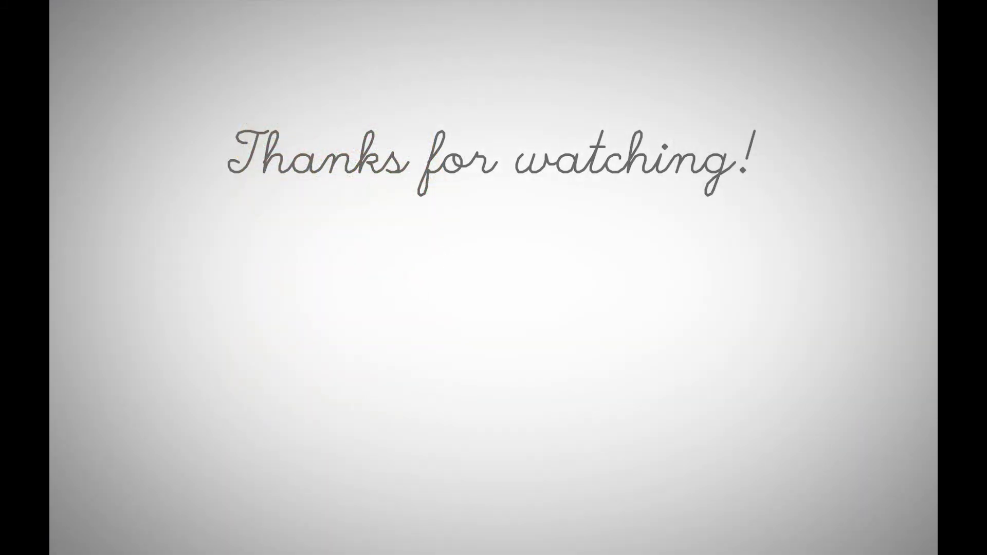